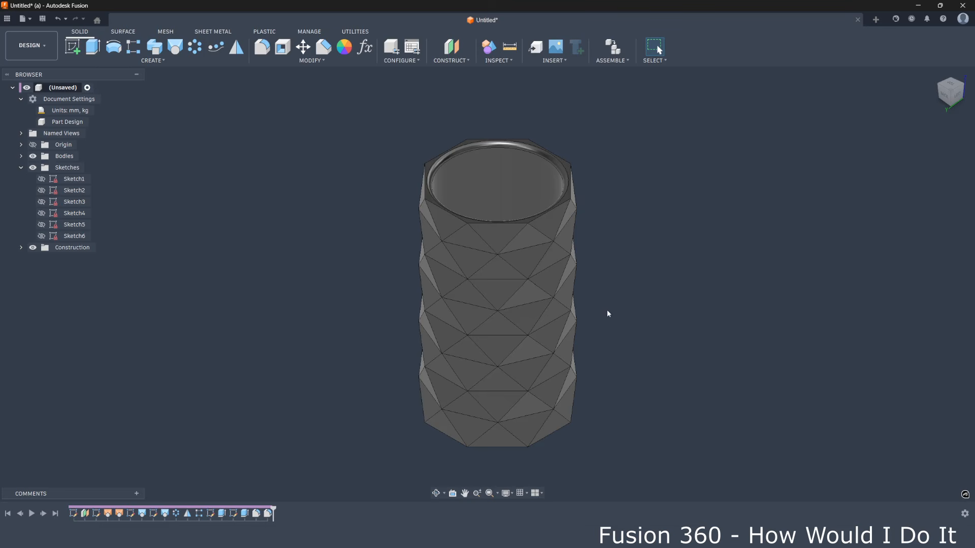
Add a driven dimension to the upper horizontal edge of the octagon in the first sketch and finish the sketch.
shift+middle_drag(607, 314, 321, 392)
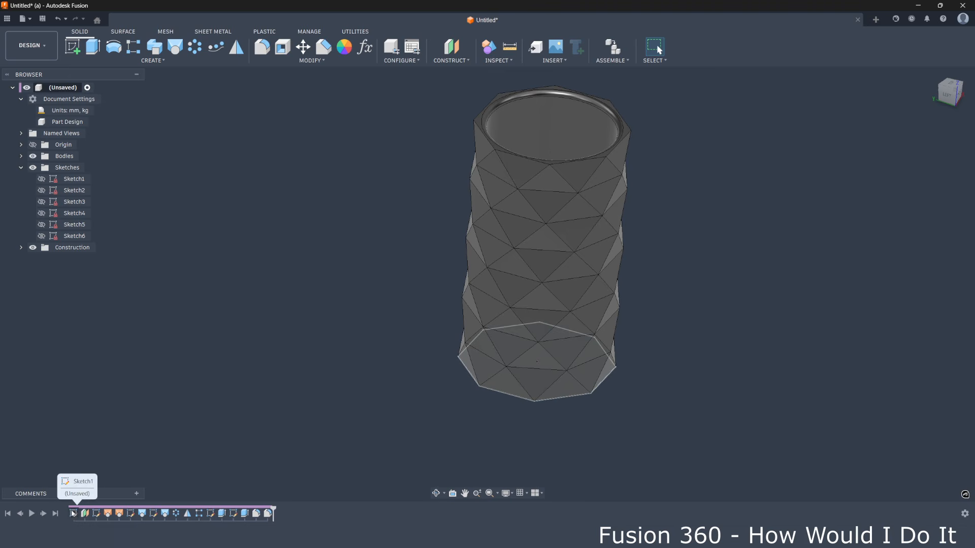
double_click(73, 514)
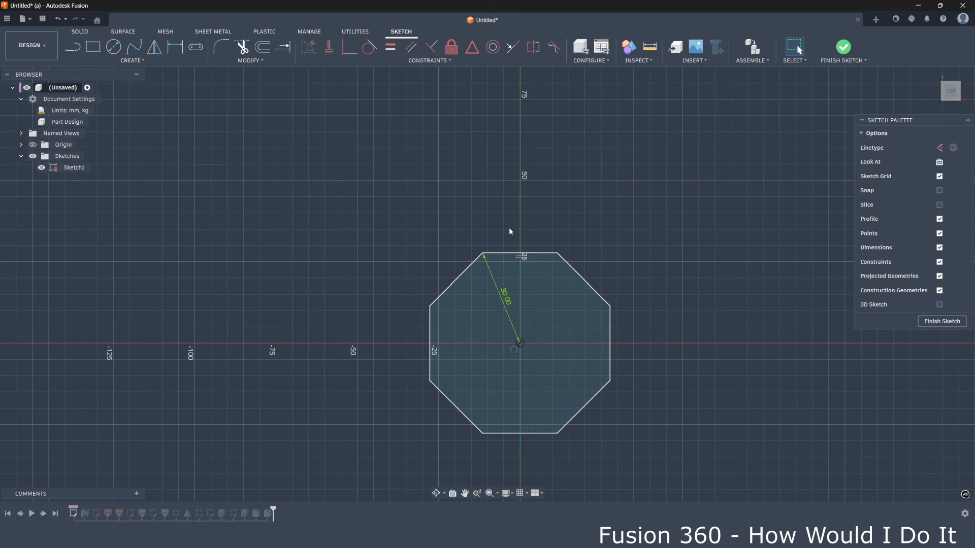
click(175, 47)
click(502, 253)
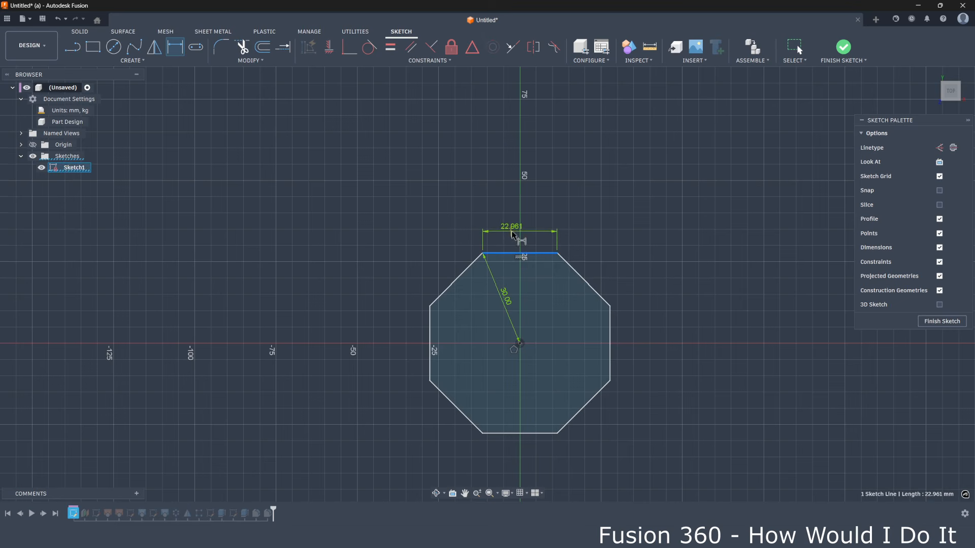
click(513, 234)
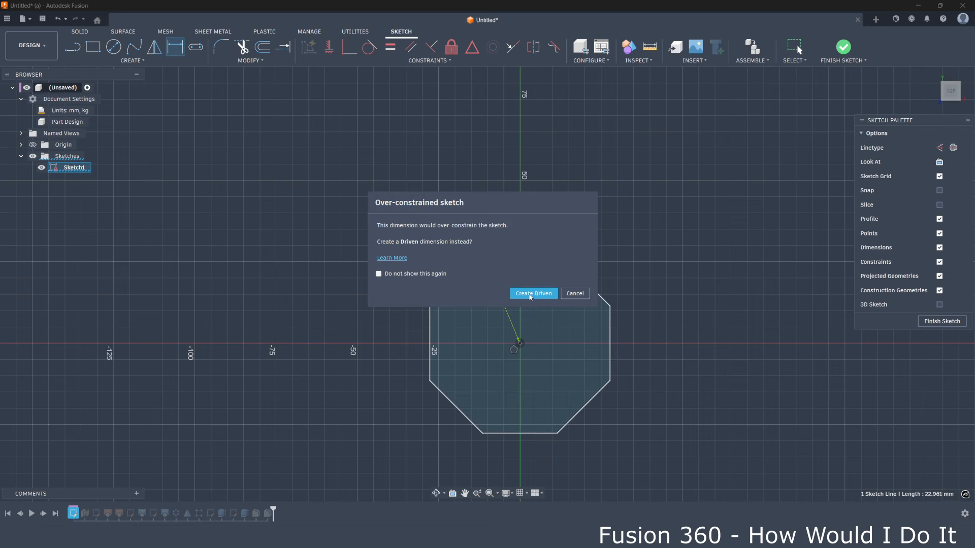
click(536, 296)
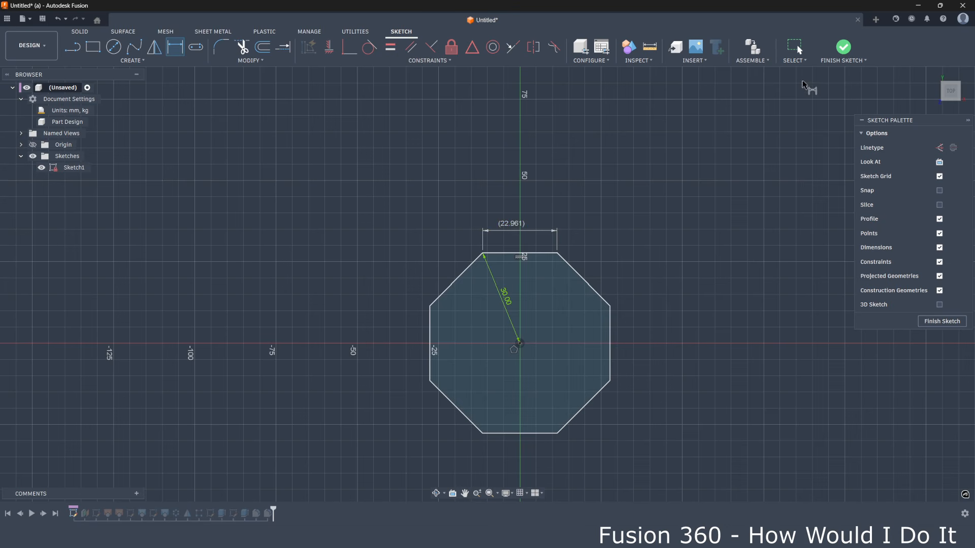
click(844, 48)
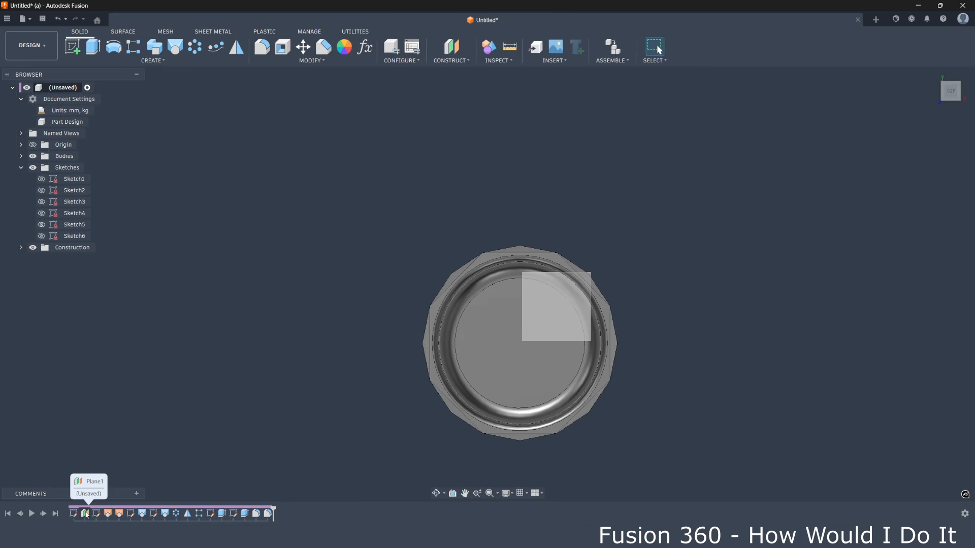
Set the offset construction plane's distance to d22/2.
double_click(85, 514)
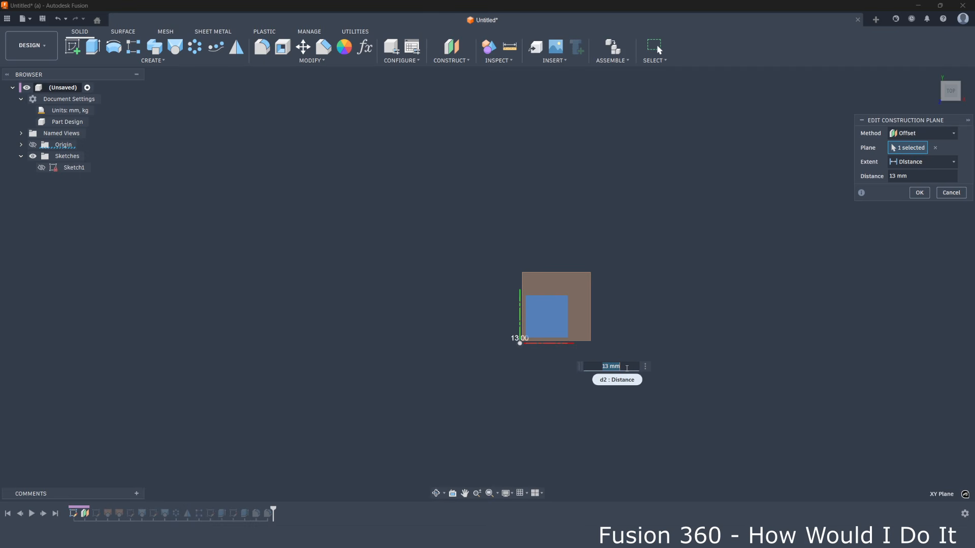
text(d22/2)
key(Return)
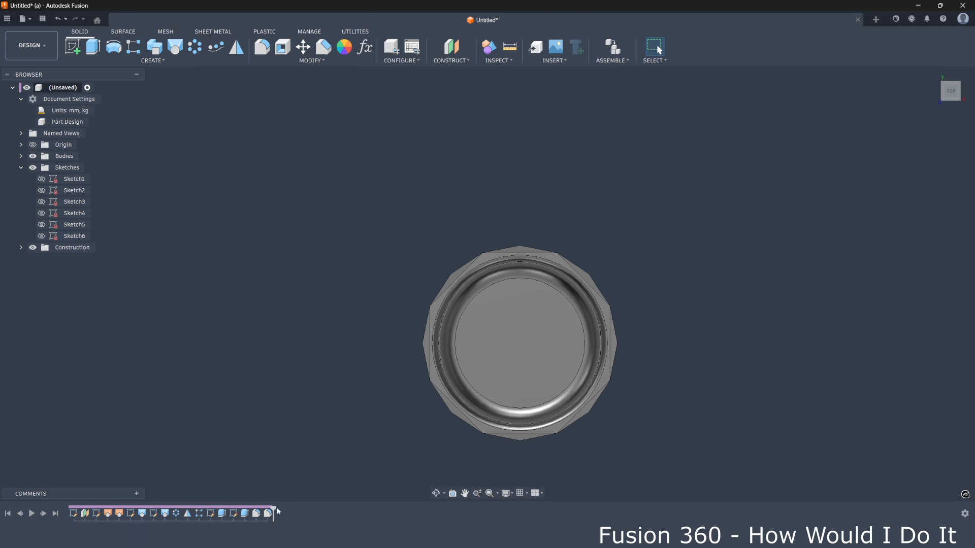
Roll the timeline back to the first surface feature and step forward to the mirror, examining how the faceted ring is built.
drag(273, 507, 107, 514)
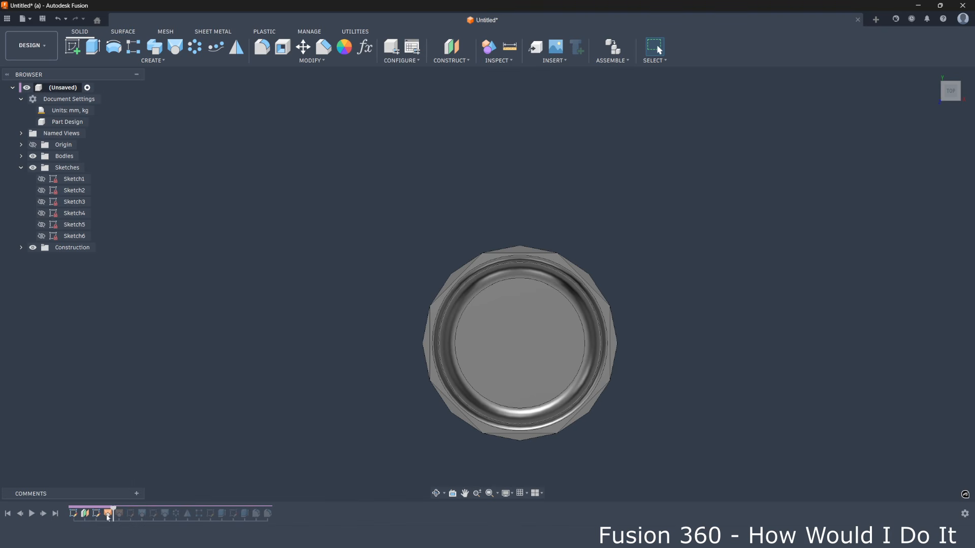
middle_click(539, 408)
middle_click(538, 409)
scroll(546, 383, down, 2)
scroll(549, 383, down, 3)
shift+middle_drag(523, 361, 528, 379)
scroll(540, 376, down, 3)
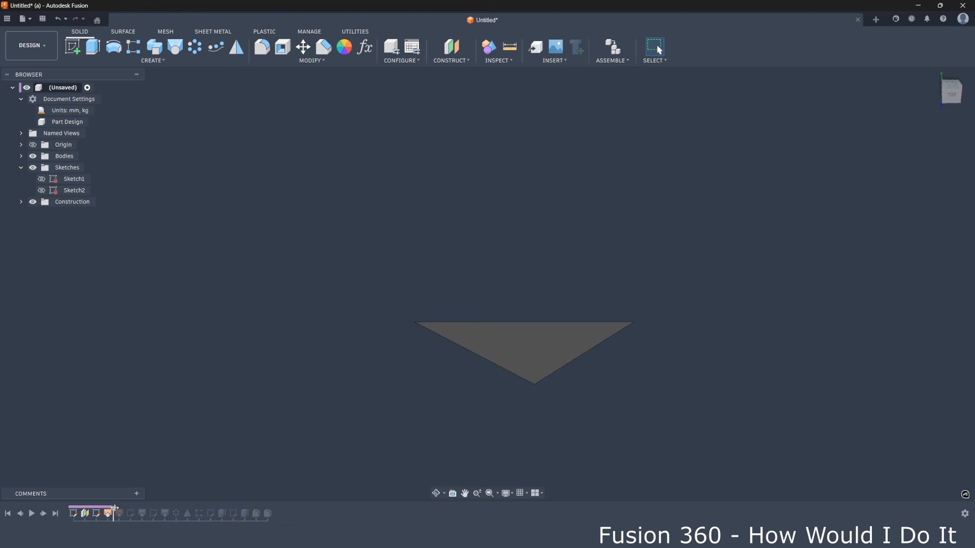
drag(115, 509, 148, 511)
mouse_move(416, 325)
shift+middle_down()
mouse_move(457, 284)
mouse_move(407, 325)
shift+middle_up()
drag(148, 510, 175, 510)
mouse_move(356, 366)
shift+middle_down()
mouse_move(427, 315)
mouse_move(376, 356)
shift+middle_up()
drag(171, 509, 193, 508)
shift+middle_drag(474, 405, 280, 460)
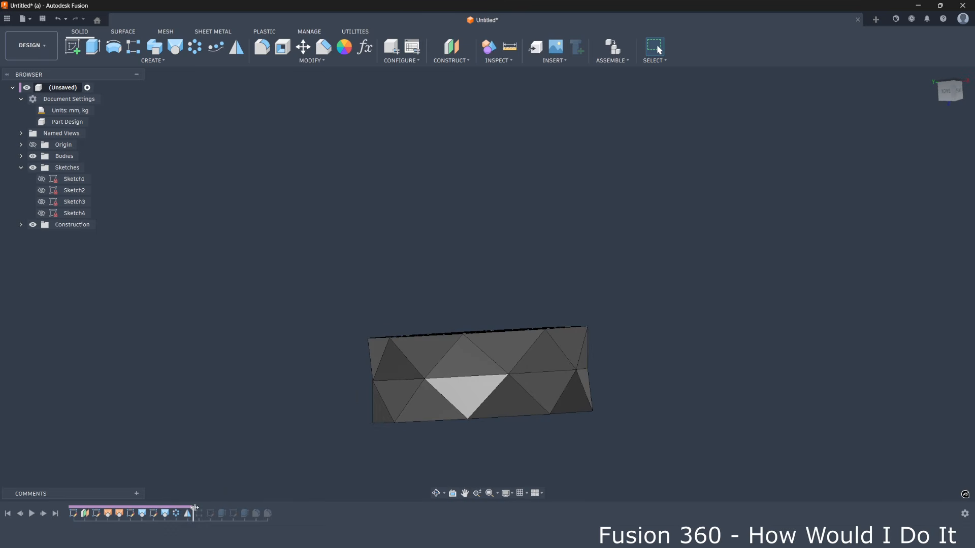
Roll the timeline forward to the end and examine the spacing between the stacked faceted rings from the front.
drag(195, 507, 204, 508)
scroll(441, 336, down, 3)
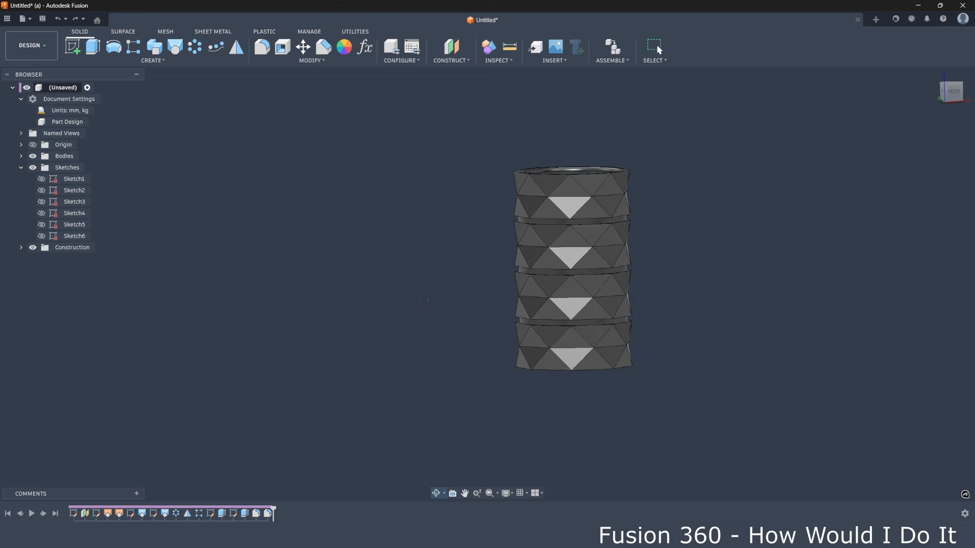
mouse_move(554, 269)
shift+middle_down()
mouse_move(551, 223)
mouse_move(547, 264)
shift+middle_up()
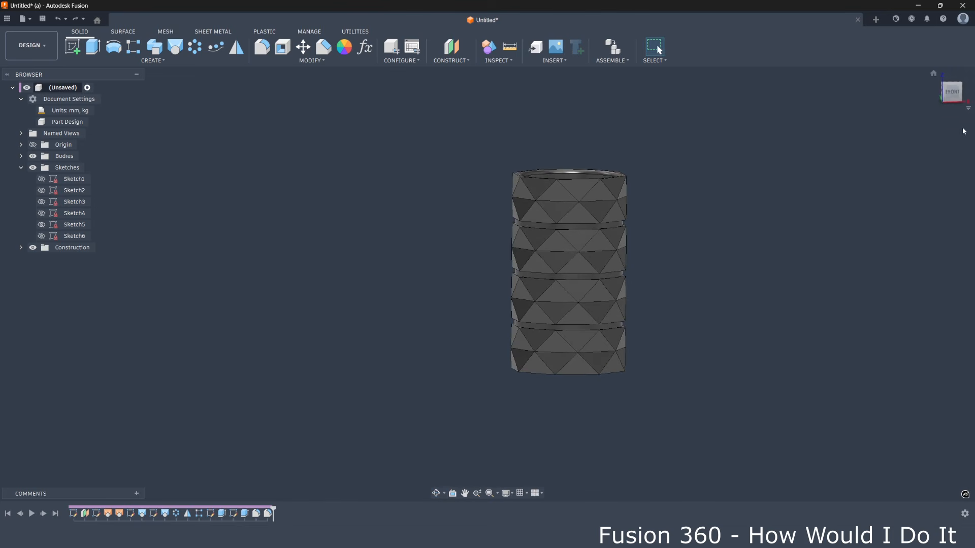
click(952, 92)
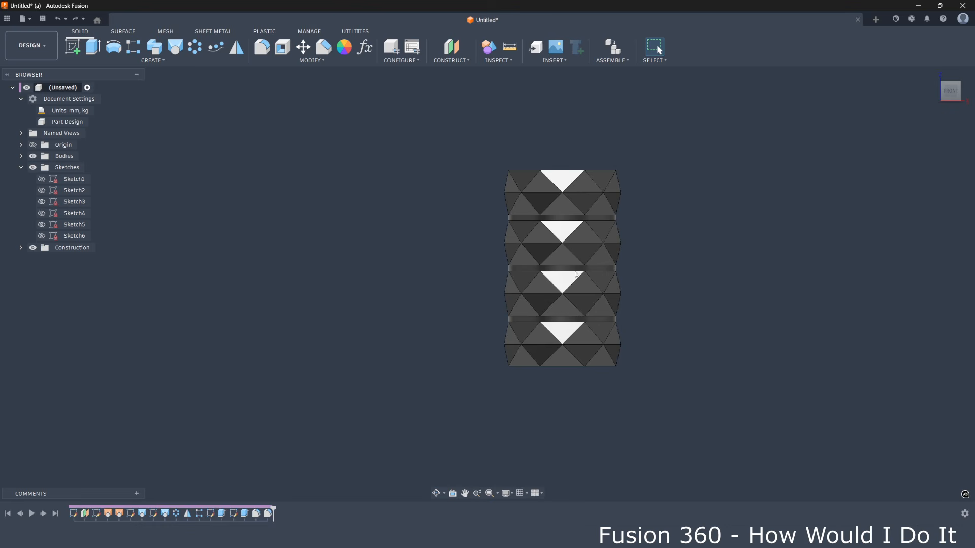
scroll(635, 227, up, 3)
scroll(484, 205, up, 2)
mouse_move(463, 208)
shift+middle_down()
mouse_move(491, 199)
mouse_move(508, 176)
mouse_move(489, 186)
mouse_move(482, 218)
mouse_move(476, 211)
shift+middle_up()
scroll(478, 213, down, 3)
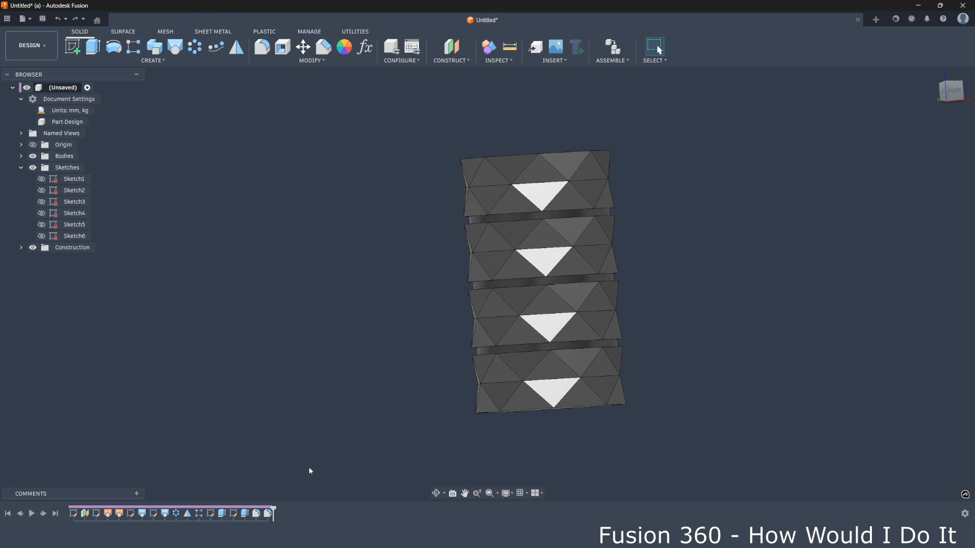
Roll the timeline back to the mirrored ring, advance it to just after the rectangular pattern, and view the stack from the front.
drag(273, 509, 193, 507)
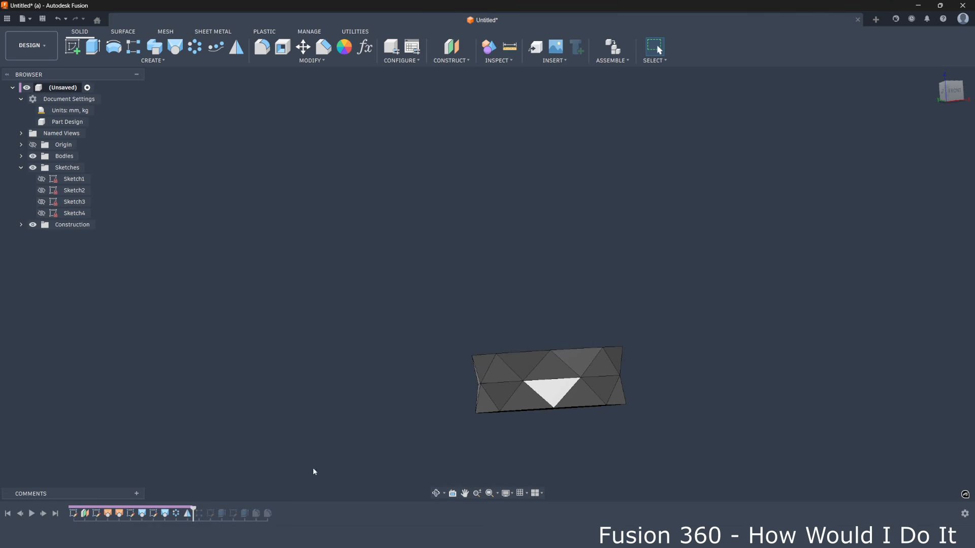
click(952, 91)
scroll(475, 325, up, 1)
middle_drag(493, 329, 494, 274)
scroll(513, 261, up, 3)
scroll(494, 274, down, 2)
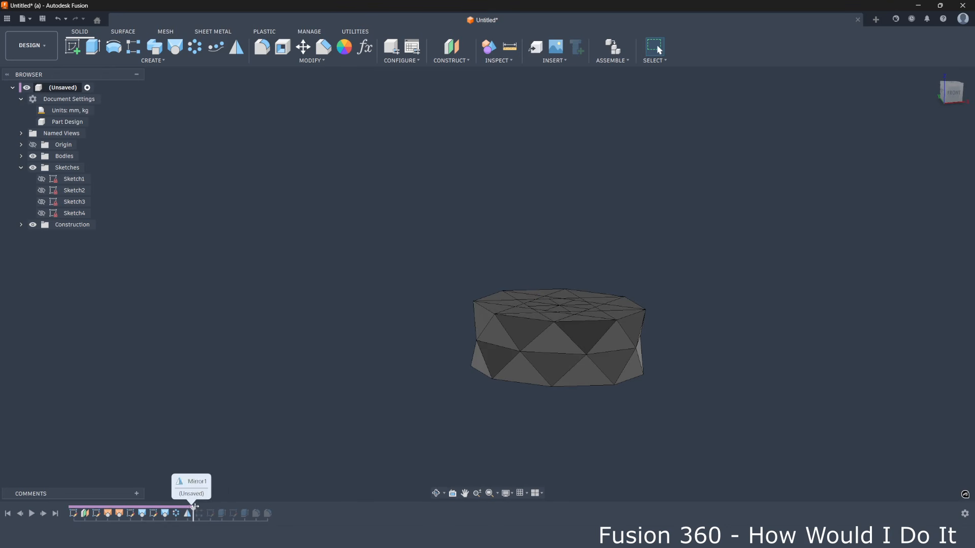
drag(194, 507, 207, 503)
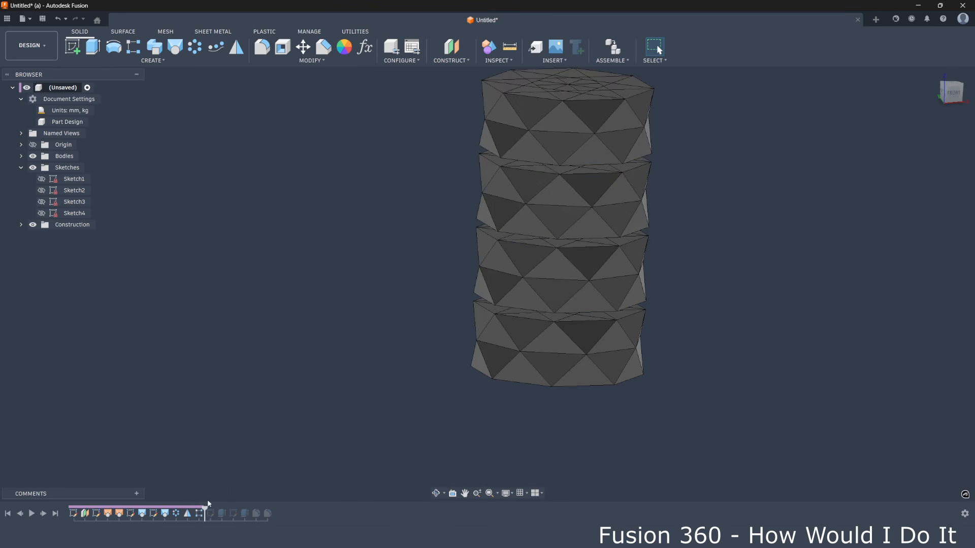
click(953, 92)
scroll(392, 247, down, 2)
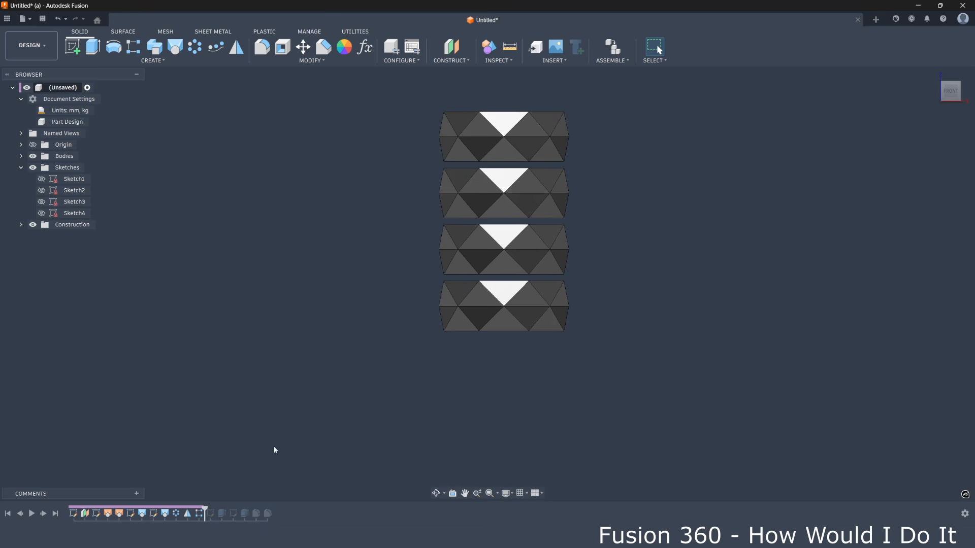
Set the rectangular pattern's spacing between the four faceted rings to d22.
double_click(198, 515)
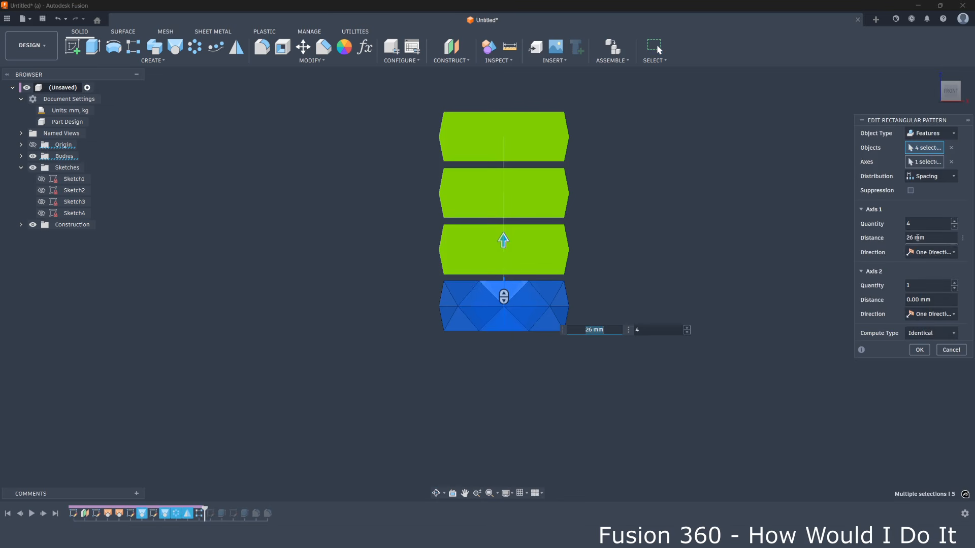
click(927, 238)
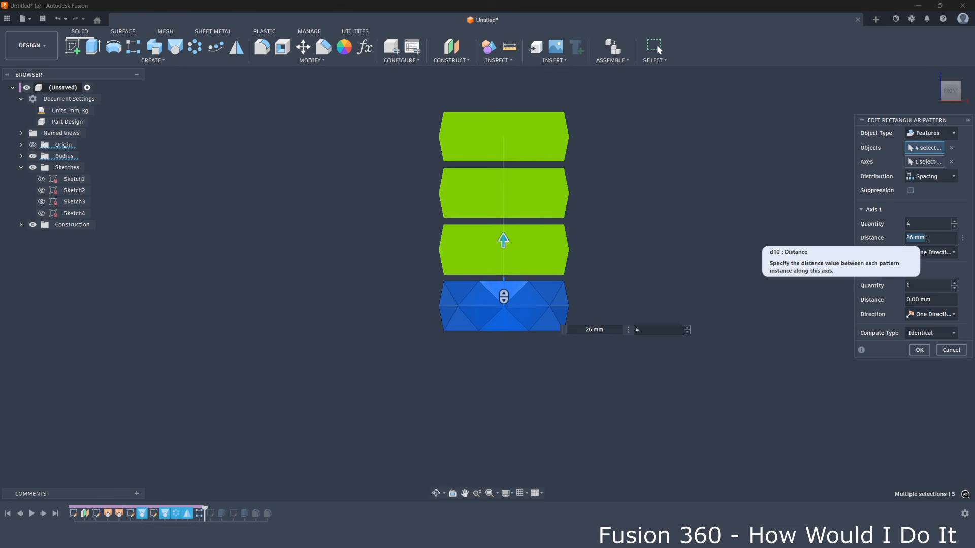
text(d)
scroll(449, 271, up, 3)
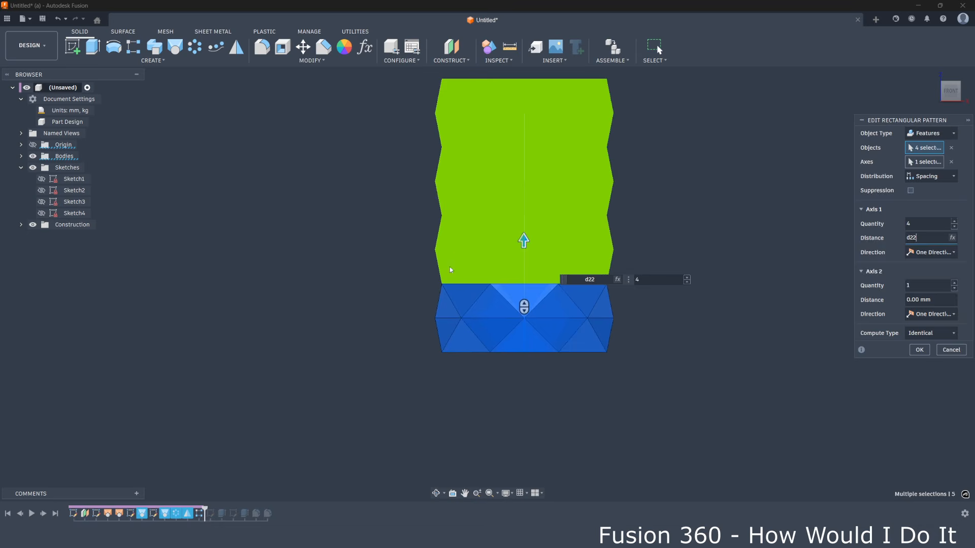
middle_drag(444, 242, 401, 289)
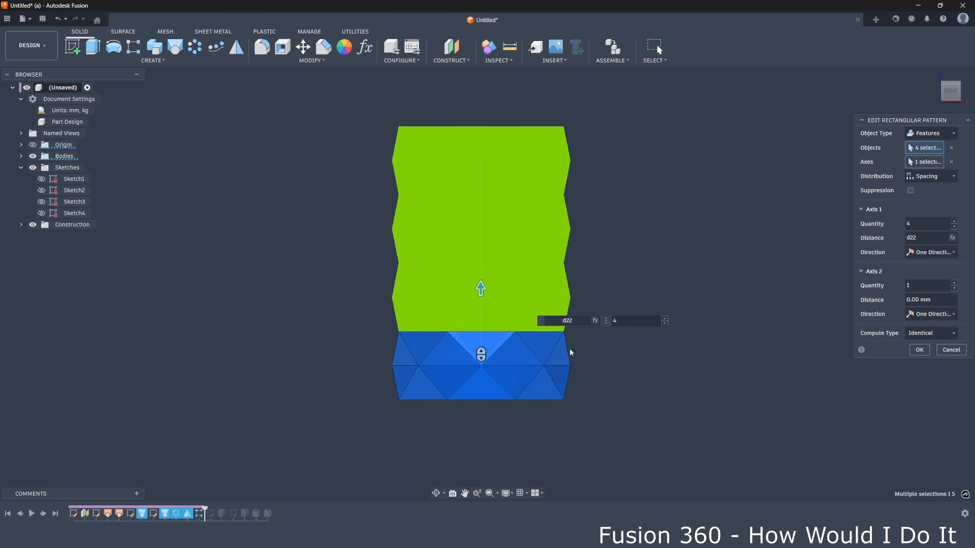
click(924, 350)
Roll the timeline forward through the solid extrusion to the inner cylindrical cut and inspect the underside of the body.
scroll(650, 291, down, 2)
shift+middle_drag(645, 284, 584, 295)
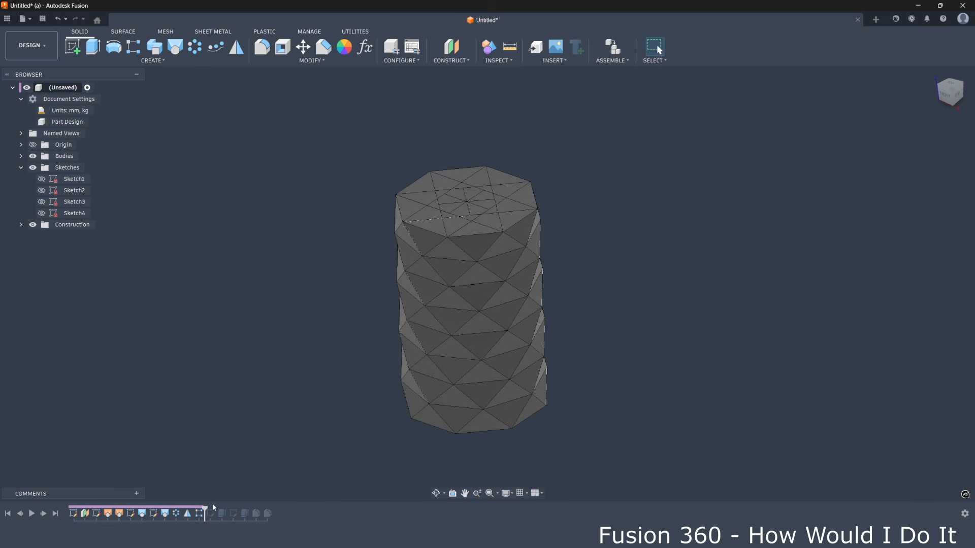
drag(205, 508, 228, 508)
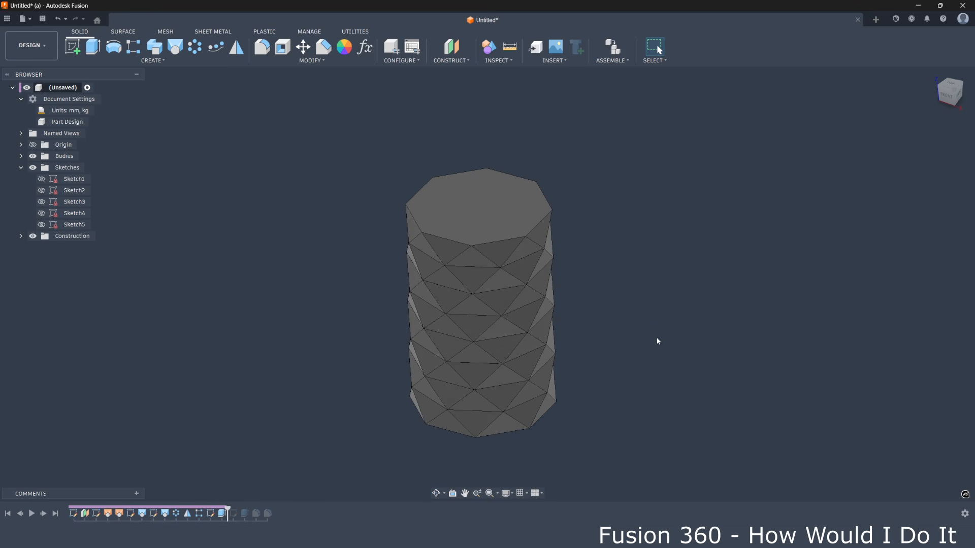
shift+middle_drag(642, 335, 622, 322)
drag(228, 507, 250, 507)
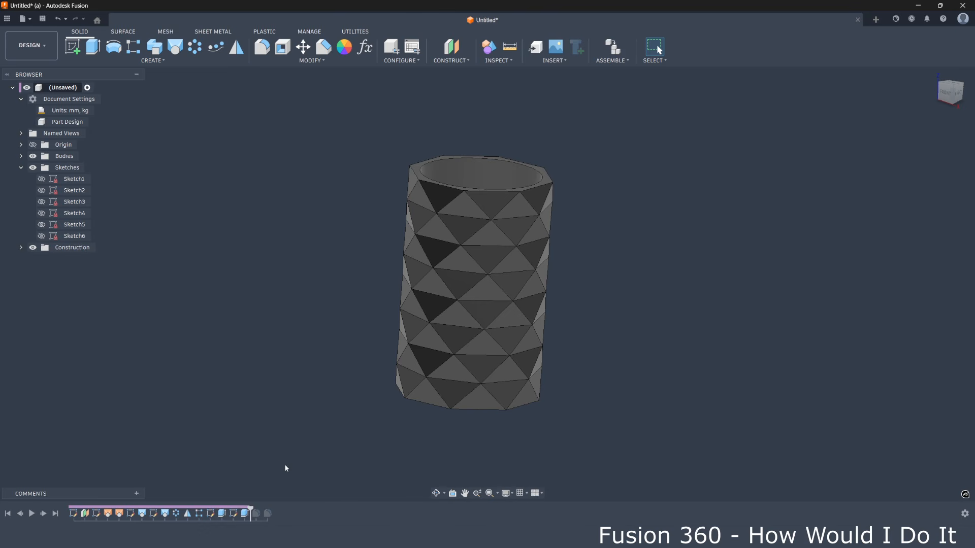
mouse_move(309, 391)
shift+middle_down()
mouse_move(310, 434)
mouse_move(366, 447)
mouse_move(500, 297)
mouse_move(531, 293)
shift+middle_up()
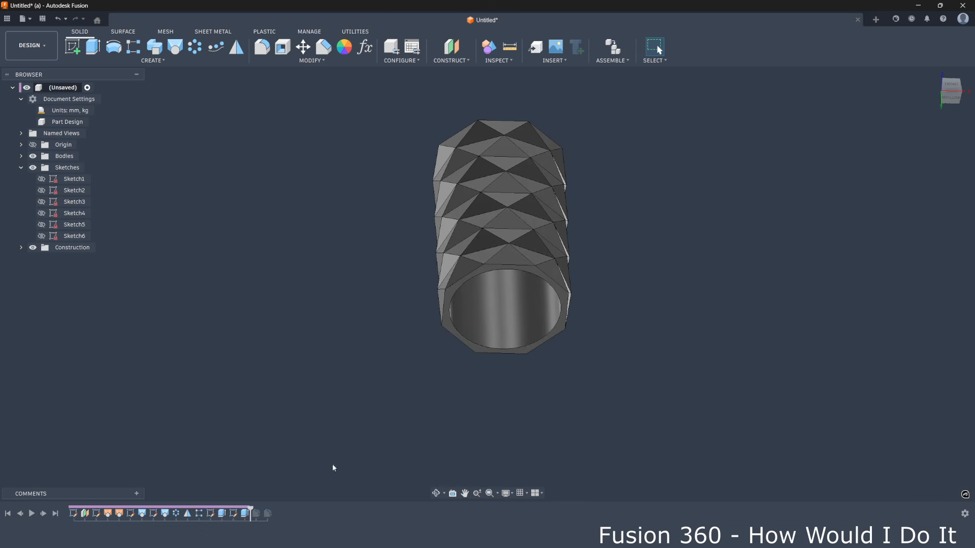
Set the inner cylindrical cut's distance to the expression -d22*4+5.
double_click(258, 512)
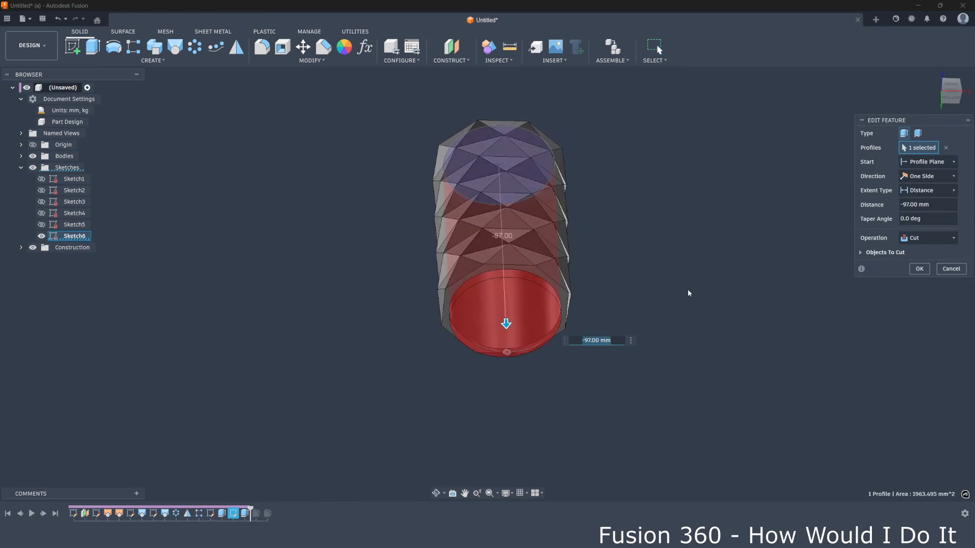
click(949, 89)
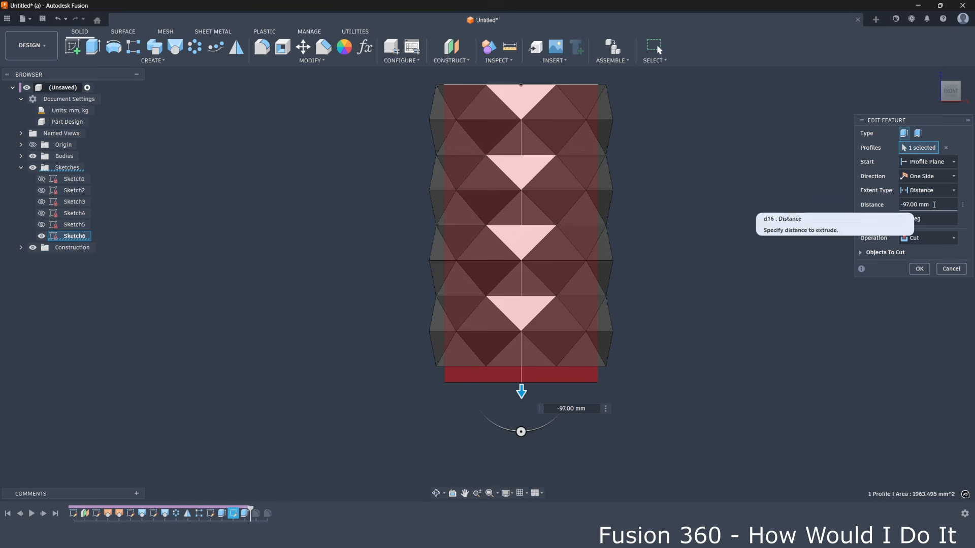
drag(933, 205, 895, 205)
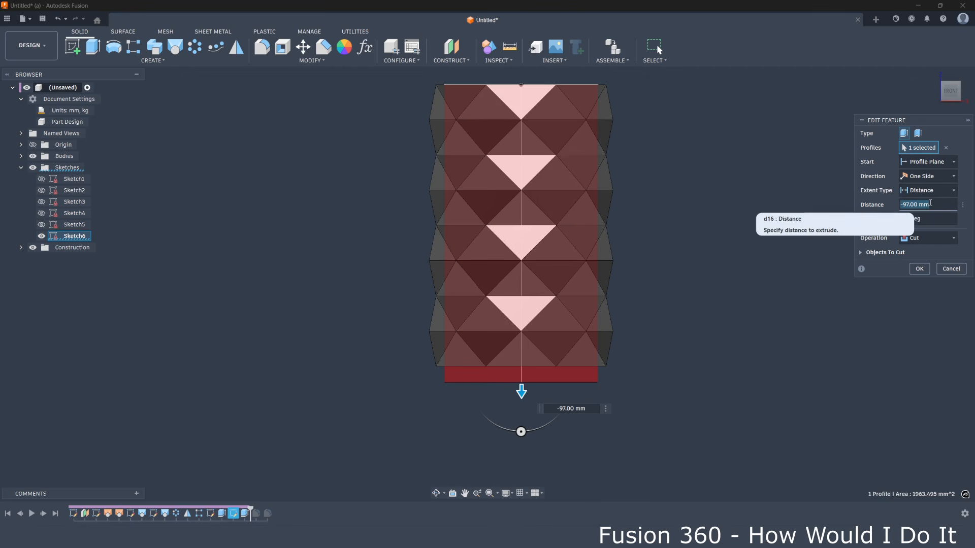
text(-d22*4)
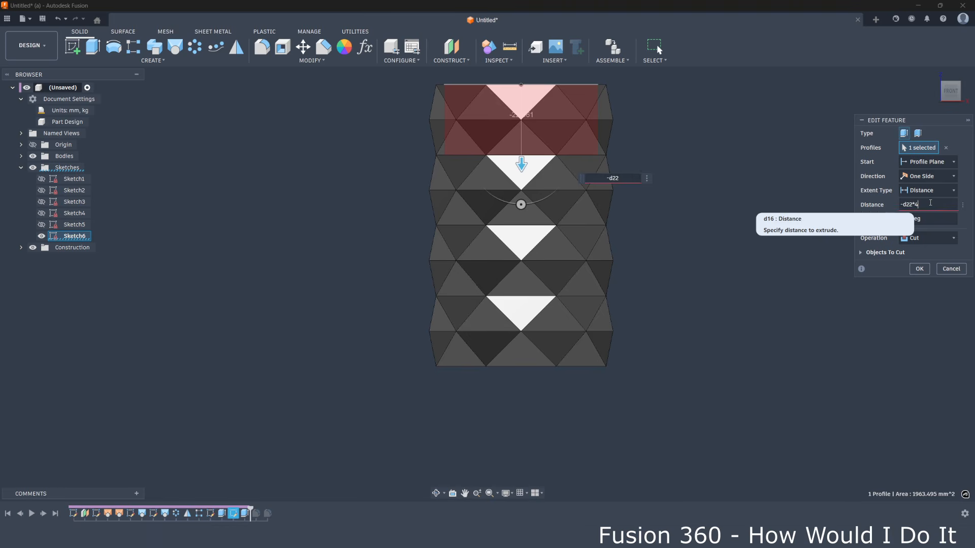
scroll(530, 364, up, 5)
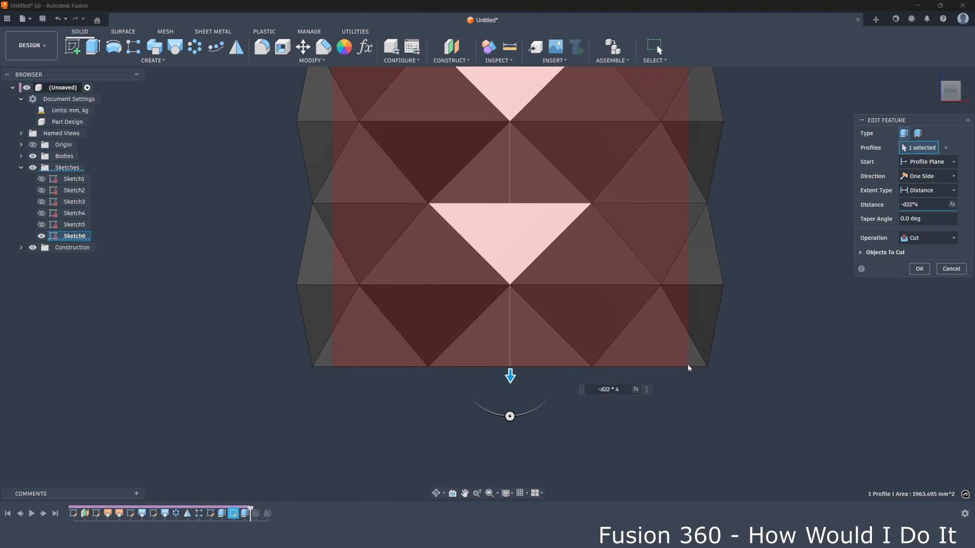
scroll(673, 379, down, 2)
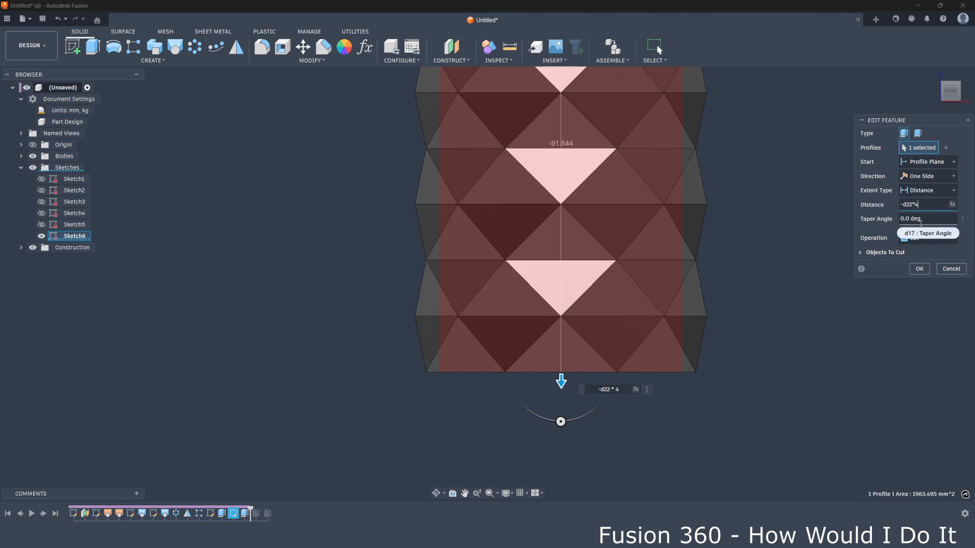
text(+5)
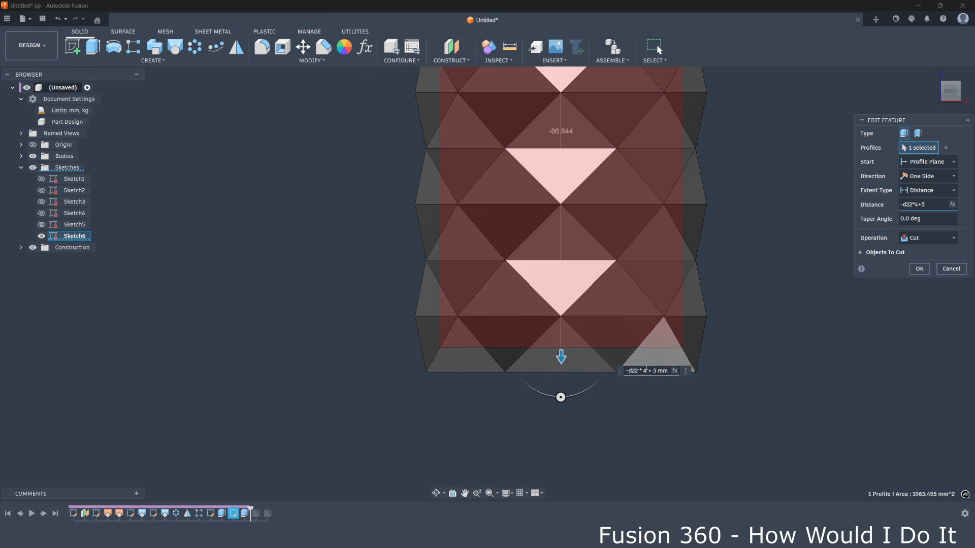
scroll(559, 335, down, 3)
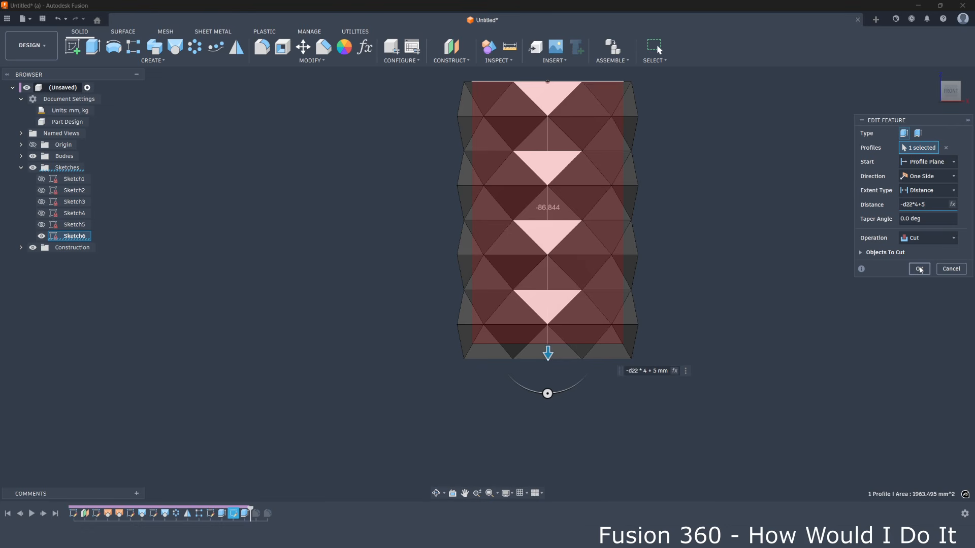
click(920, 269)
scroll(703, 273, down, 2)
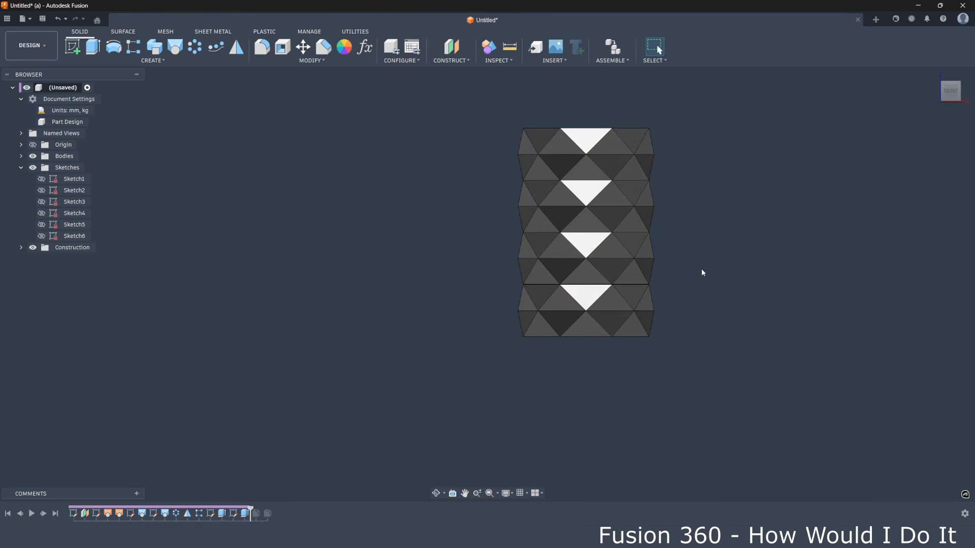
Create a section analysis through the container on the XZ plane with zero offset.
shift+middle_drag(709, 240, 457, 132)
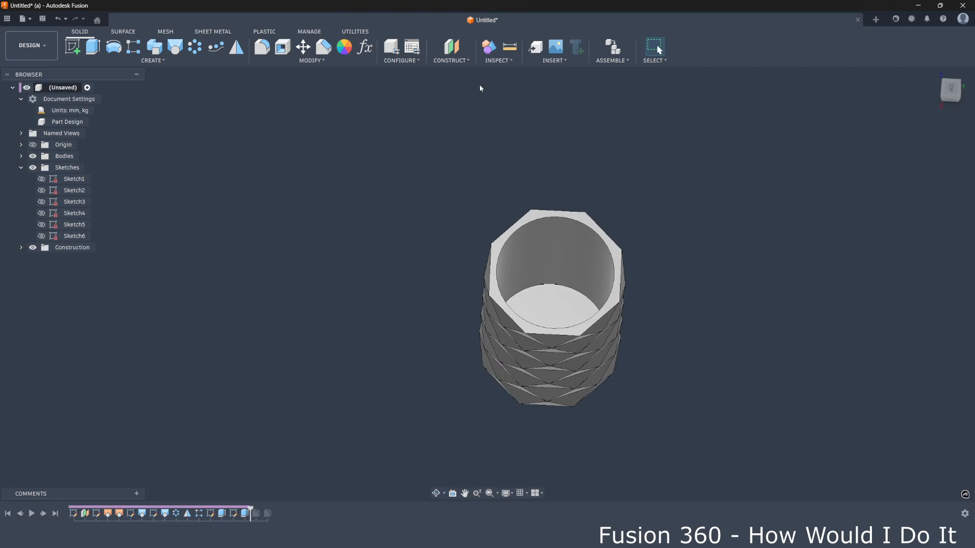
click(505, 62)
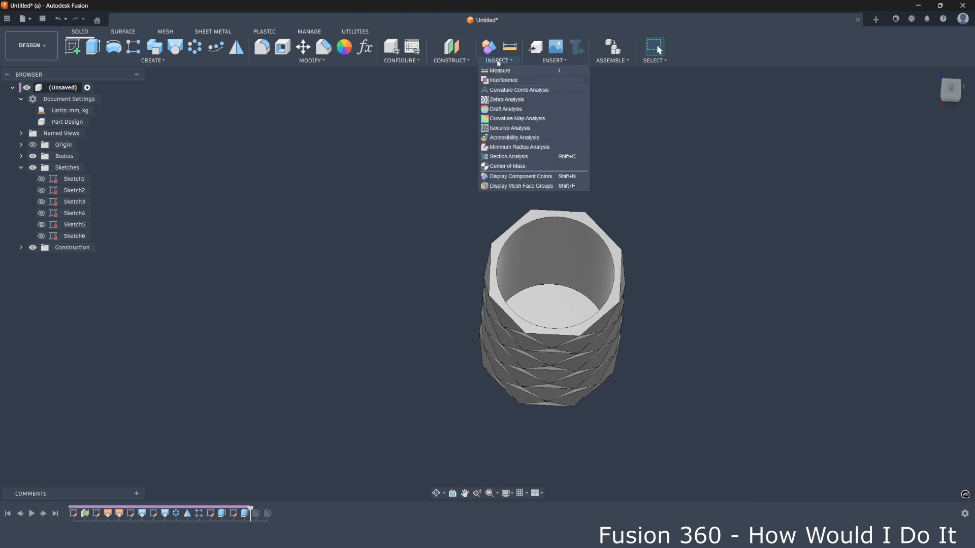
click(506, 158)
shift+middle_drag(593, 292, 658, 307)
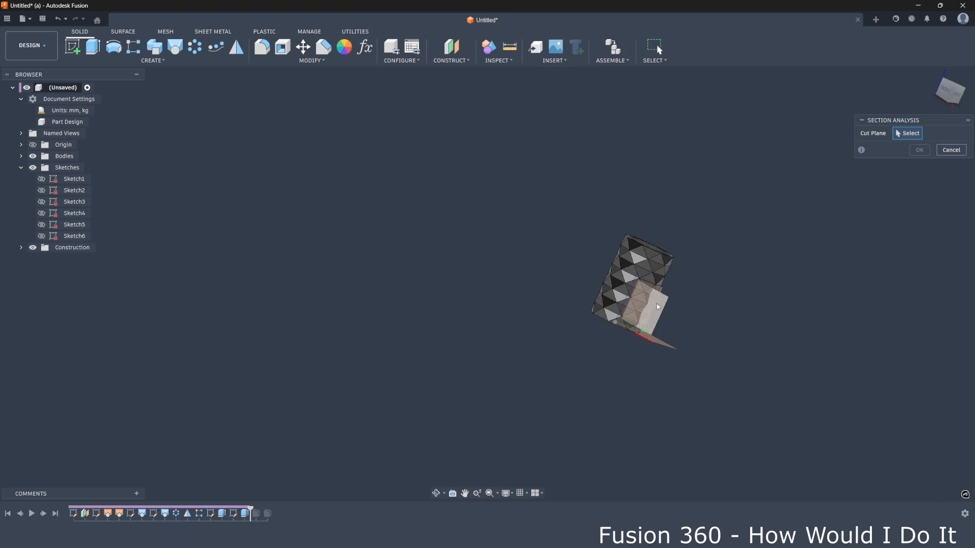
click(657, 307)
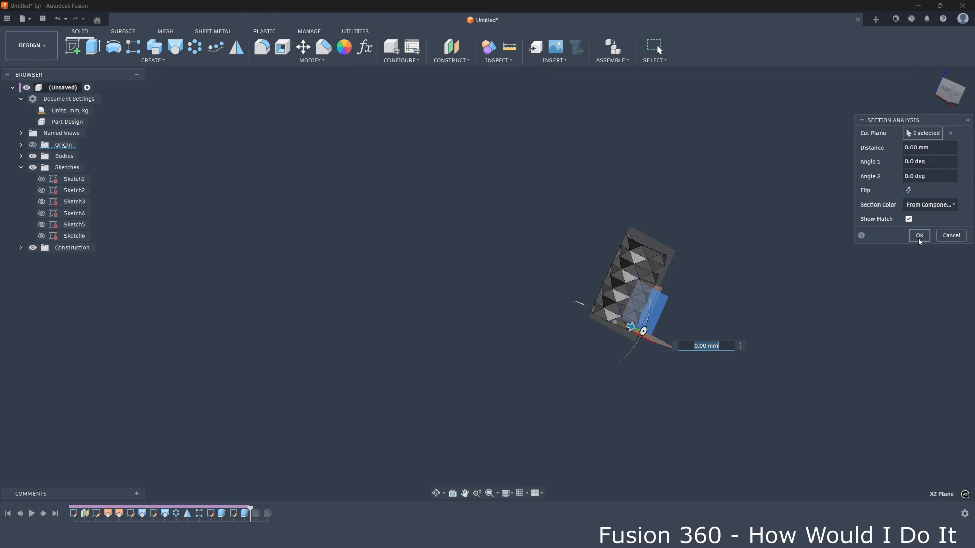
click(920, 239)
Inspect the sectioned container's walls and floor from the back and at an angle, then hide the section analysis.
shift+middle_drag(751, 280, 548, 306)
scroll(426, 316, up, 4)
shift+middle_drag(426, 316, 534, 297)
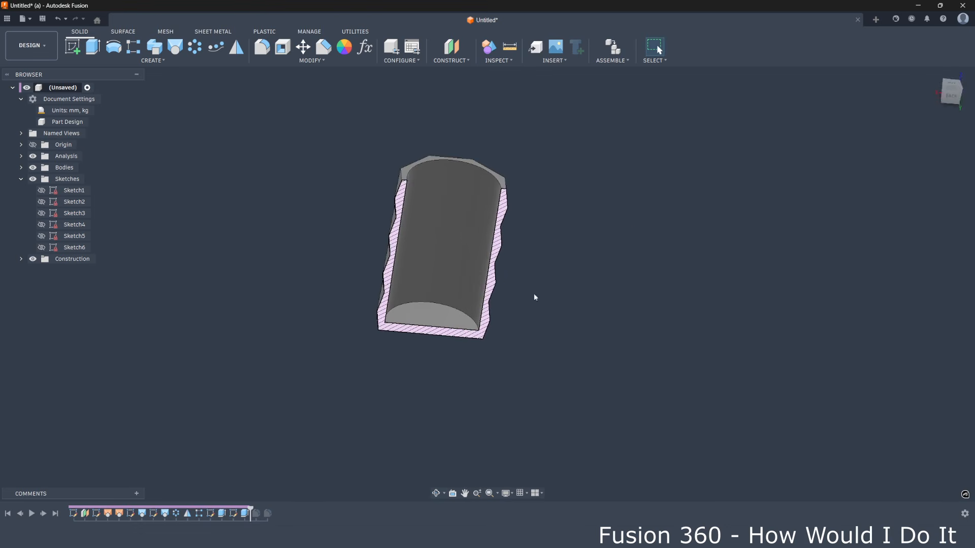
click(954, 97)
middle_drag(291, 236, 421, 416)
middle_drag(511, 305, 298, 242)
scroll(498, 324, up, 3)
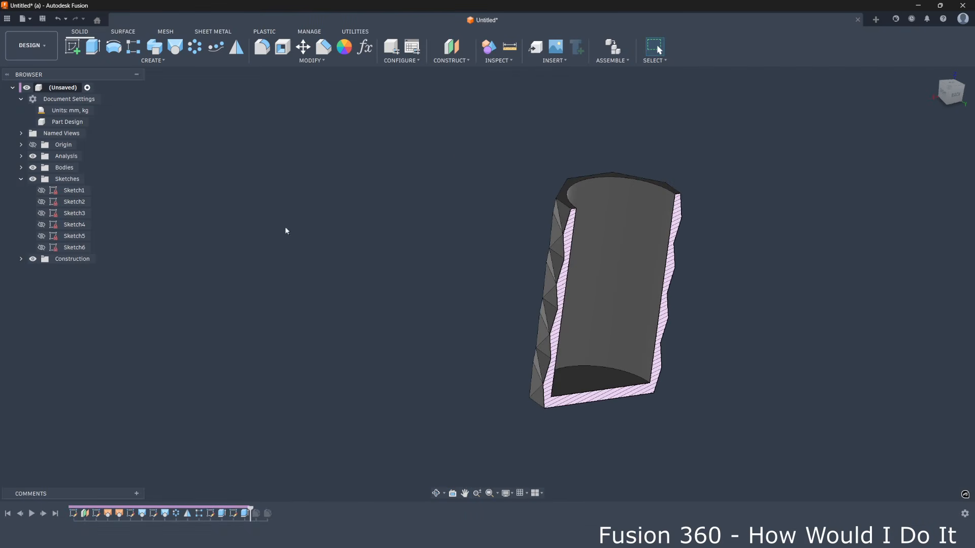
click(32, 156)
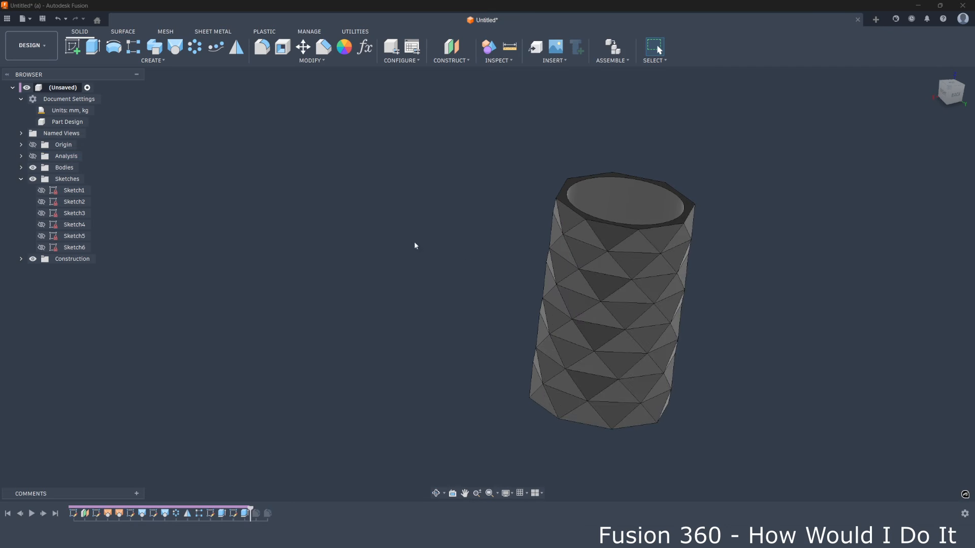
Roll the timeline forward through the inner floor fillet and the rim fillet to the end of the design.
shift+middle_drag(508, 274, 517, 307)
middle_drag(578, 297, 561, 270)
scroll(495, 328, up, 2)
middle_drag(518, 327, 522, 261)
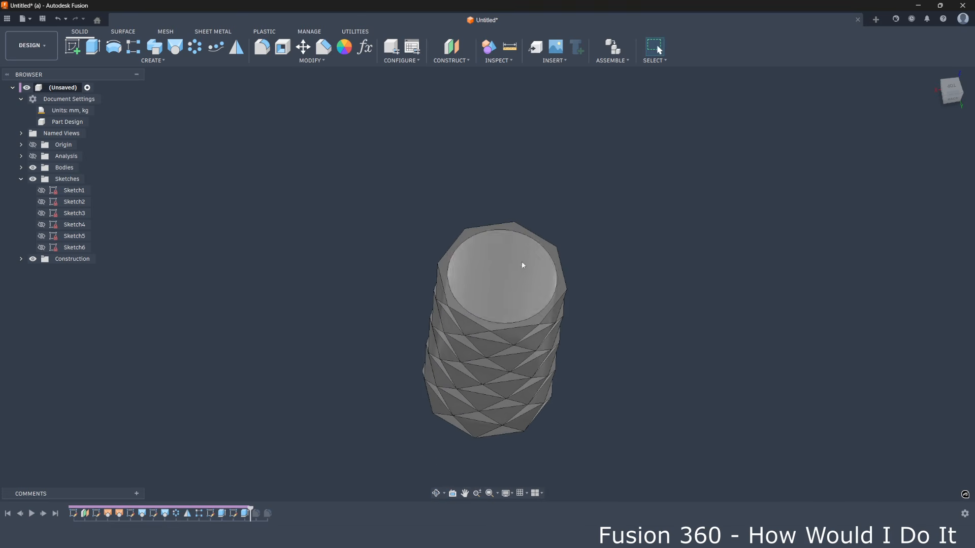
drag(251, 509, 262, 510)
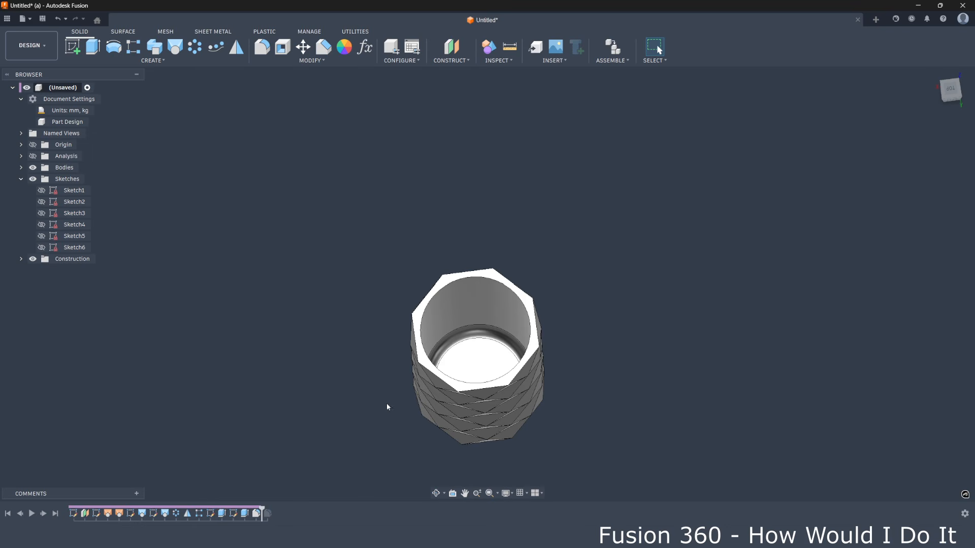
scroll(382, 415, up, 4)
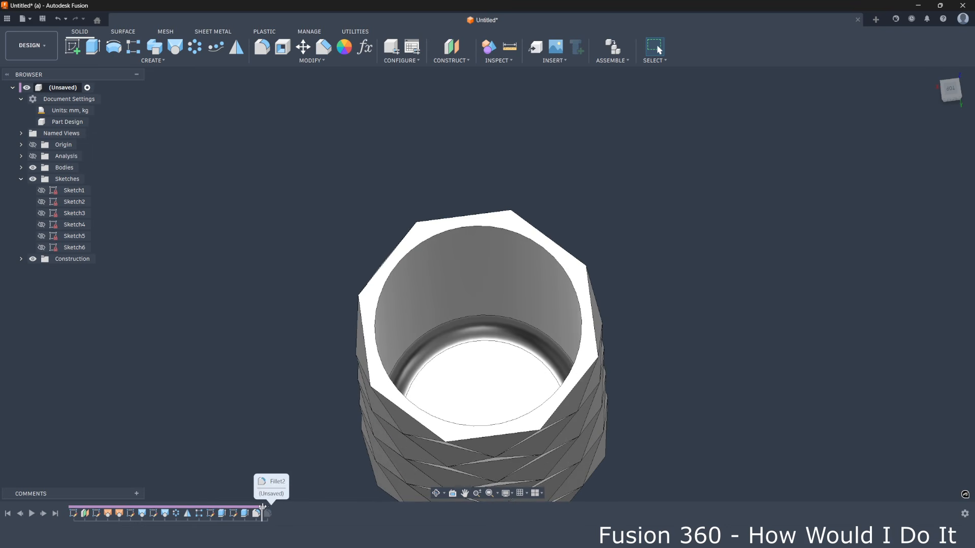
drag(263, 509, 274, 510)
scroll(320, 460, down, 3)
shift+middle_drag(319, 460, 306, 266)
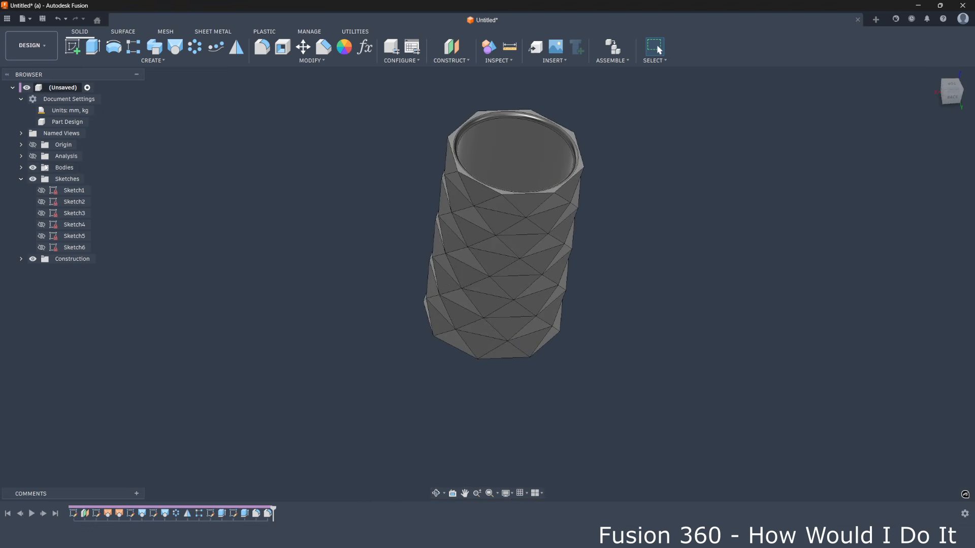
Show the section analysis, examine the filleted floor and rim inside the container, and hide the analysis again.
click(33, 156)
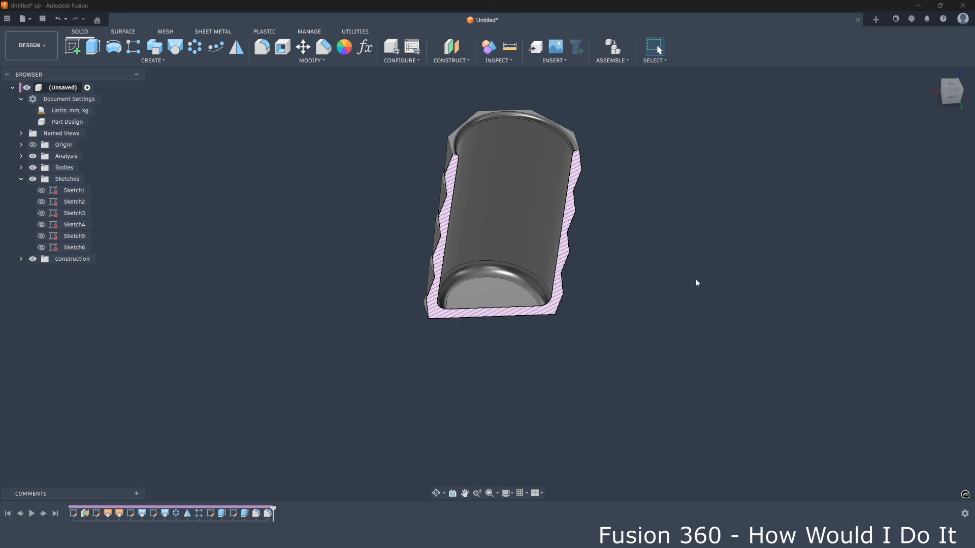
click(953, 97)
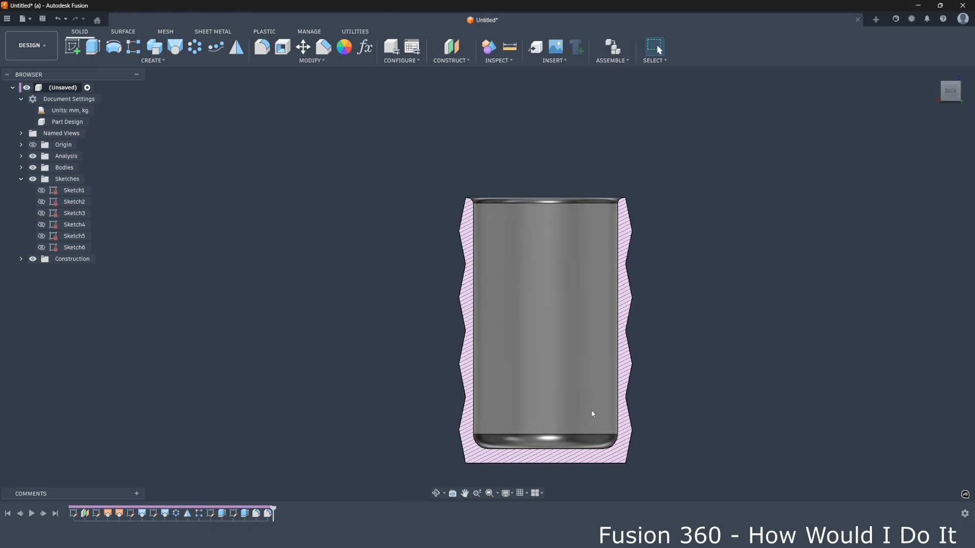
scroll(571, 358, up, 1)
shift+middle_drag(623, 380, 665, 411)
middle_drag(537, 359, 435, 305)
scroll(433, 301, down, 1)
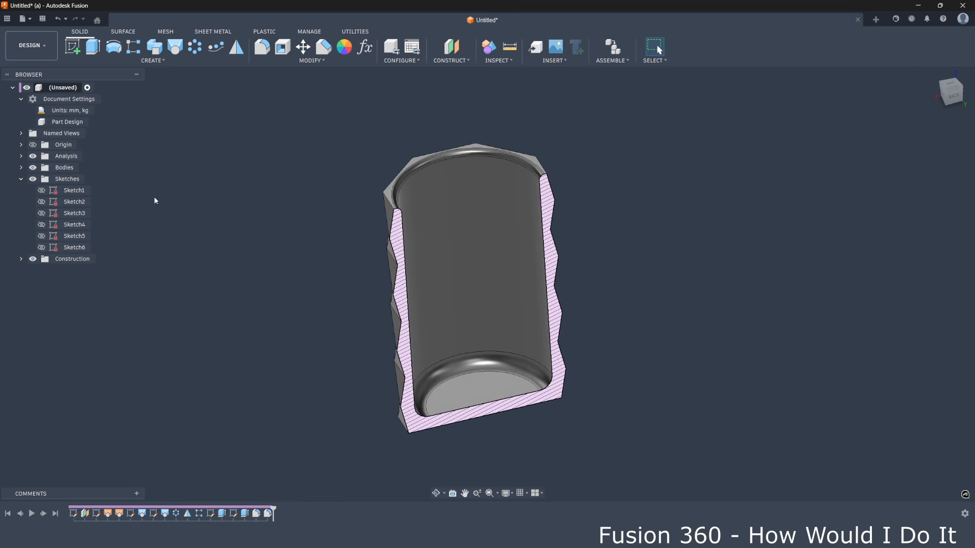
click(32, 157)
scroll(487, 294, down, 3)
shift+middle_drag(450, 297, 339, 345)
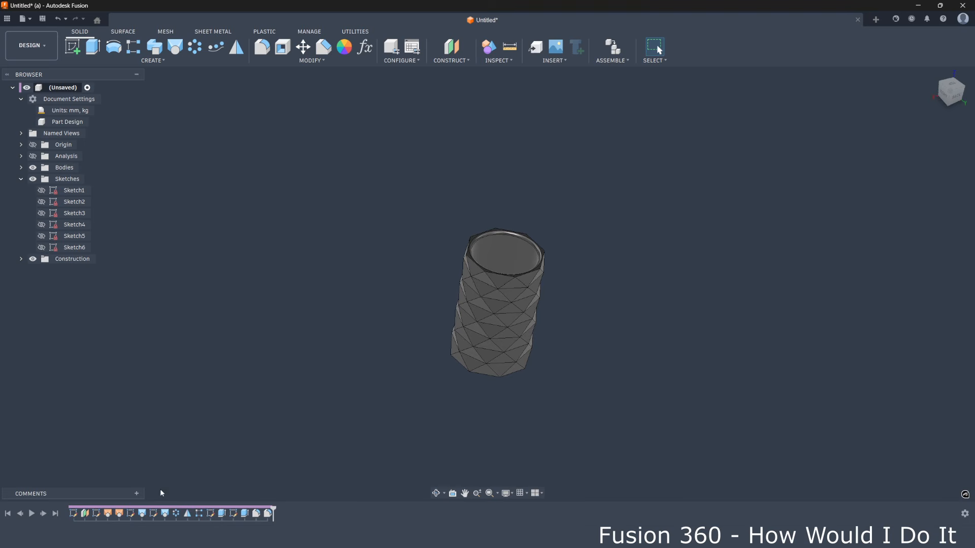
Set the octagon's radius in Sketch1 to 50 mm and finish the sketch.
double_click(75, 514)
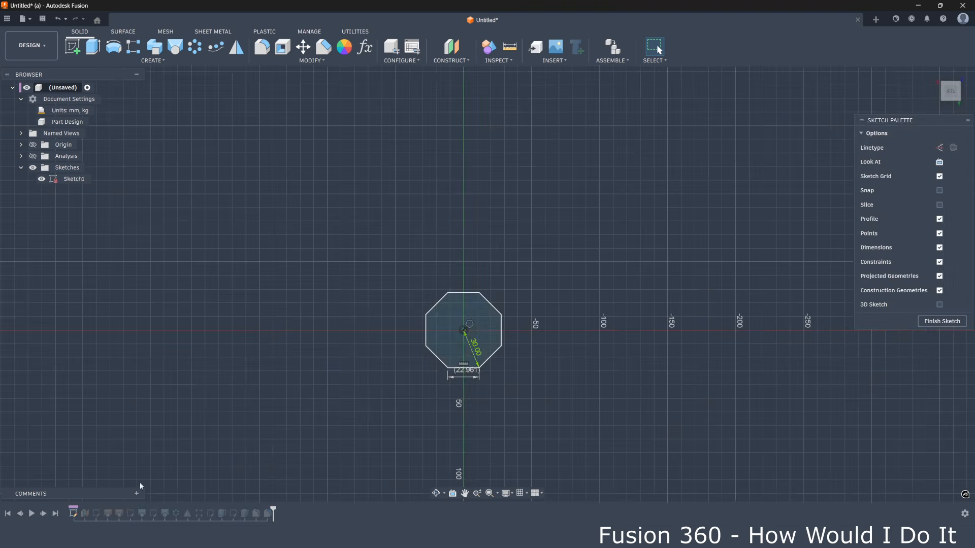
double_click(478, 355)
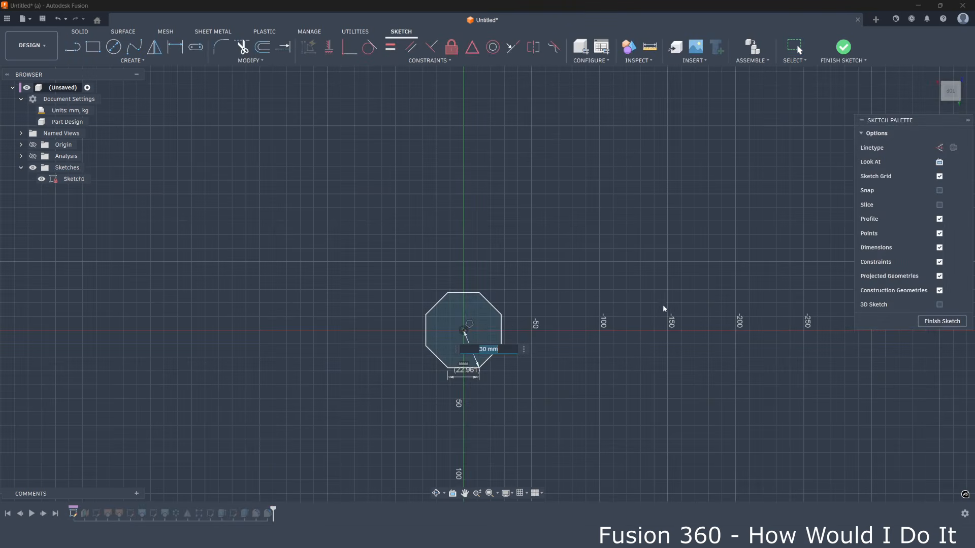
text(50)
key(Return)
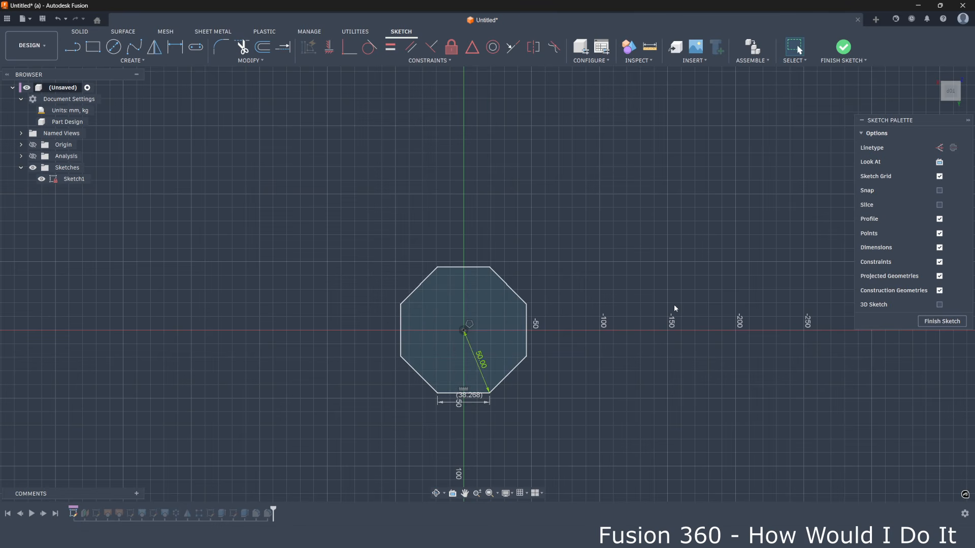
scroll(677, 329, down, 1)
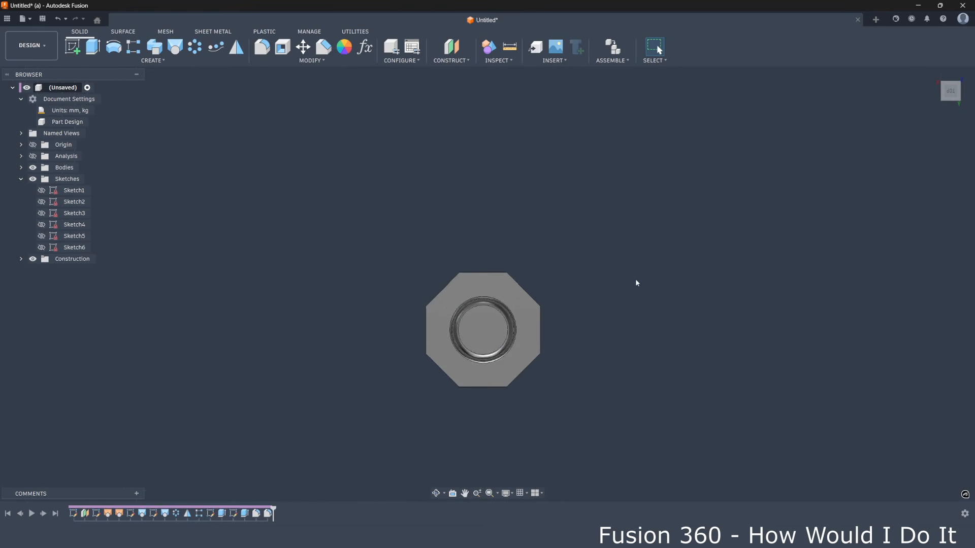
Examine the resized body's facets from several angles and check the second octagon's radius dimension in Sketch2.
scroll(635, 279, down, 2)
mouse_move(620, 293)
shift+middle_down()
mouse_move(593, 303)
mouse_move(593, 272)
shift+middle_up()
scroll(544, 262, up, 6)
shift+middle_drag(541, 254, 563, 158)
scroll(564, 158, down, 3)
shift+middle_drag(635, 203, 665, 254)
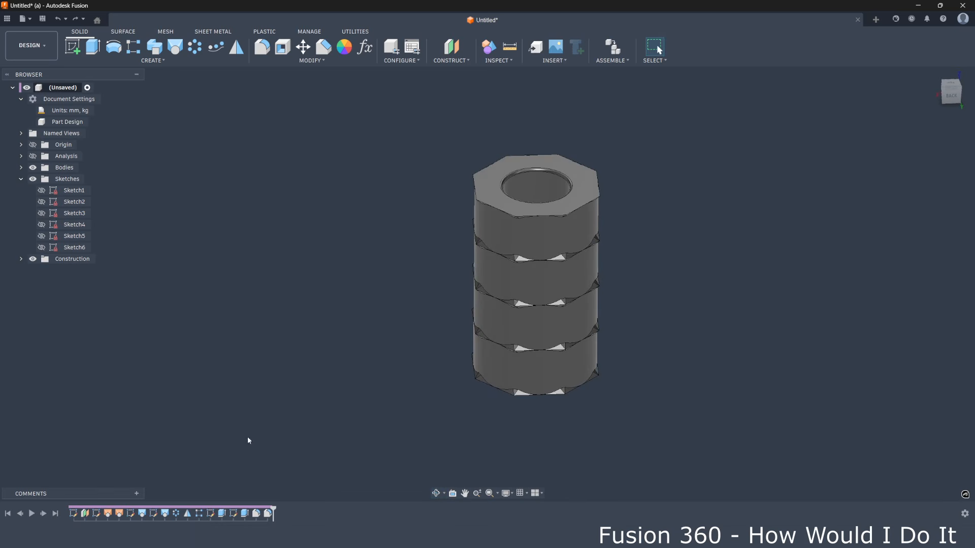
double_click(97, 513)
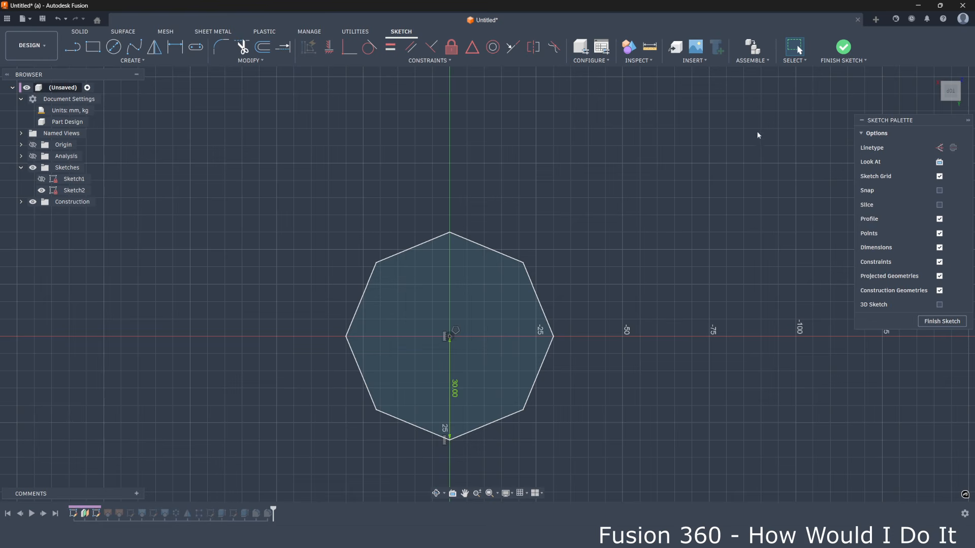
click(843, 48)
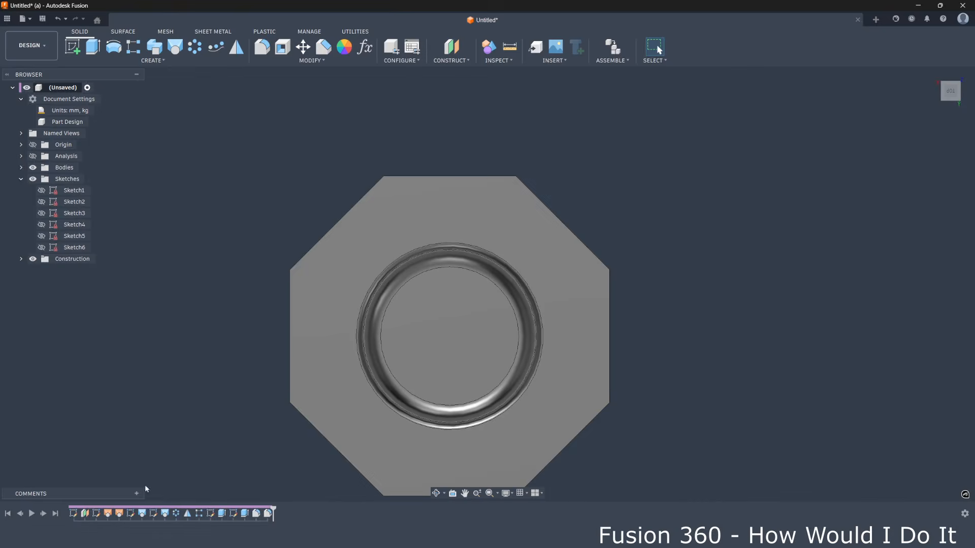
Link the octagon's radius in Sketch2 to the 50 mm radius of the octagon in Sketch1 and finish the sketch.
double_click(74, 514)
double_click(96, 513)
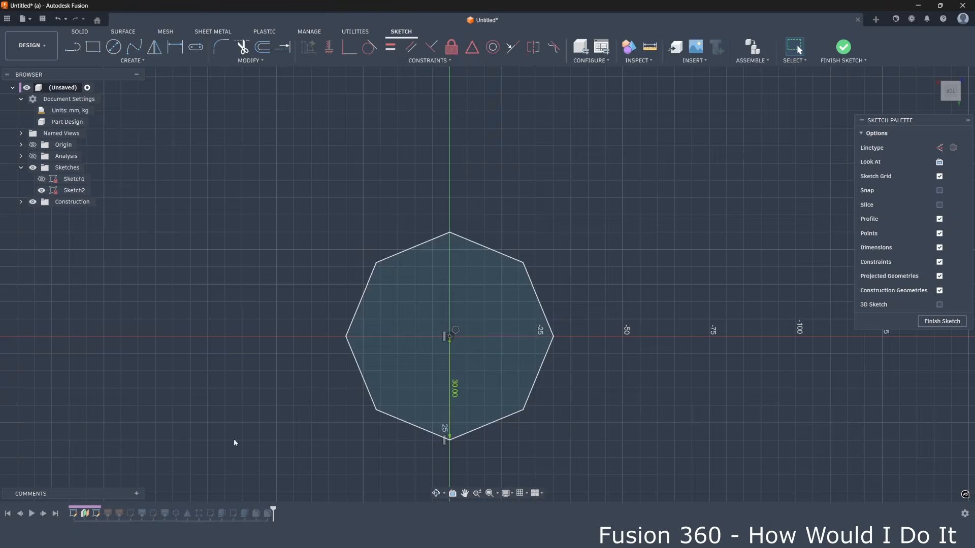
double_click(454, 388)
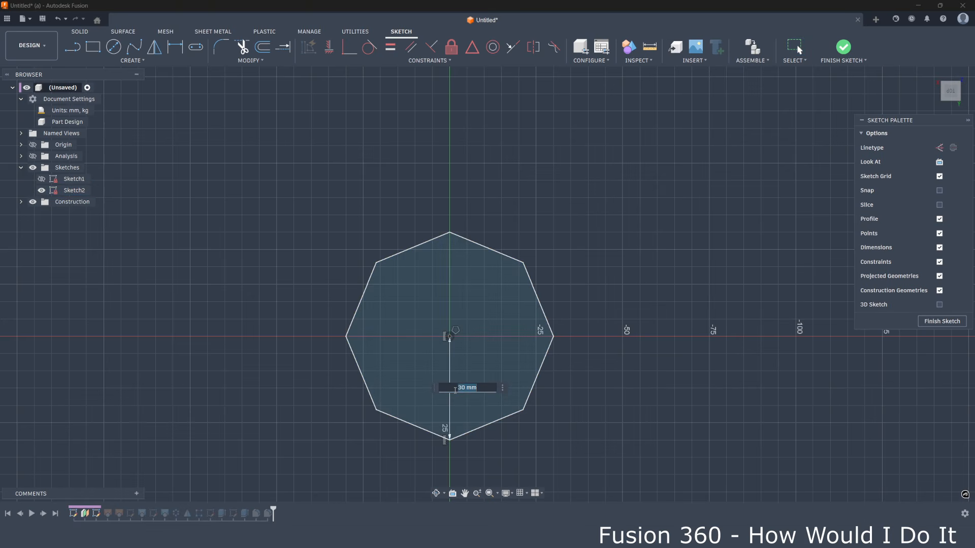
text(50)
key(Return)
scroll(418, 385, down, 3)
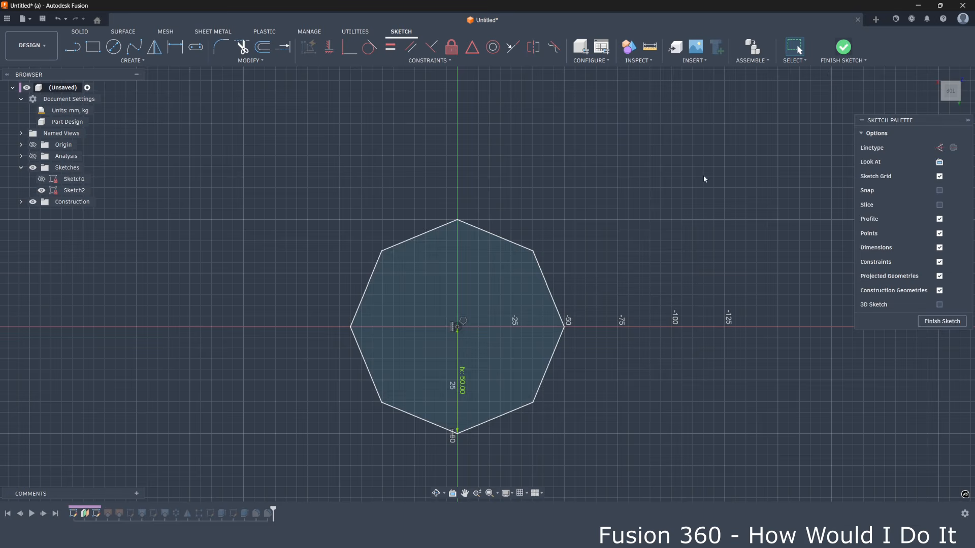
click(844, 47)
shift+middle_drag(501, 322, 529, 266)
scroll(516, 184, up, 3)
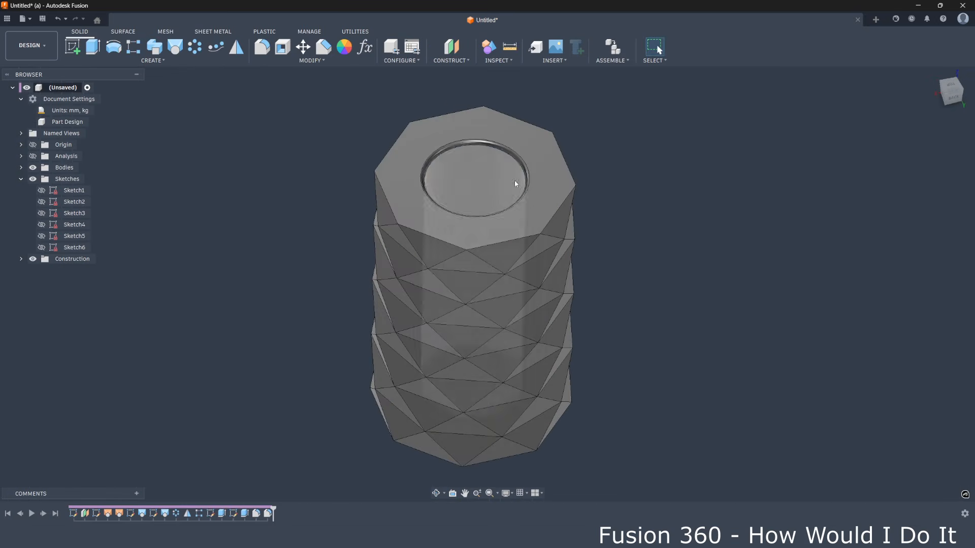
Examine the container's top face and the size of its opening from above and from several angles.
shift+middle_drag(492, 178, 502, 204)
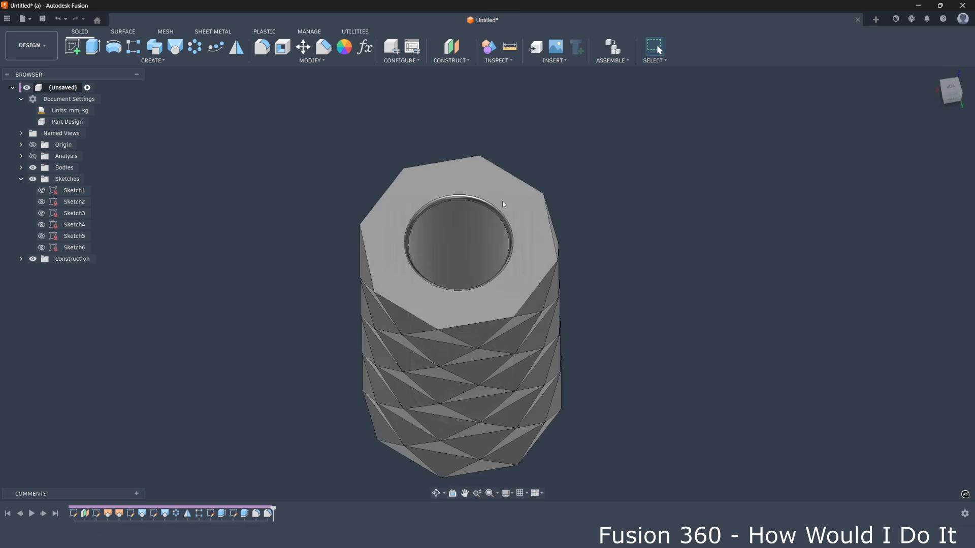
scroll(465, 237, up, 2)
scroll(462, 224, down, 3)
click(951, 88)
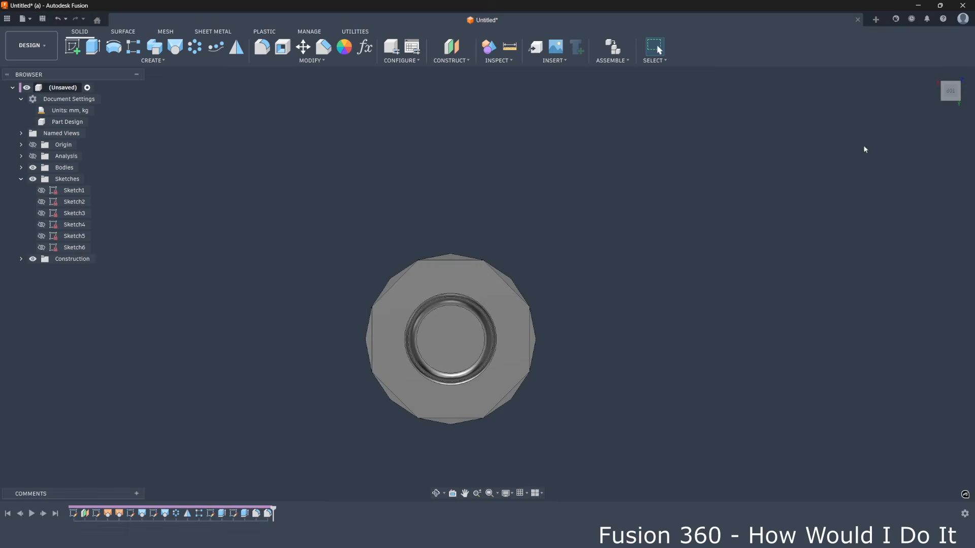
shift+middle_drag(429, 312, 422, 254)
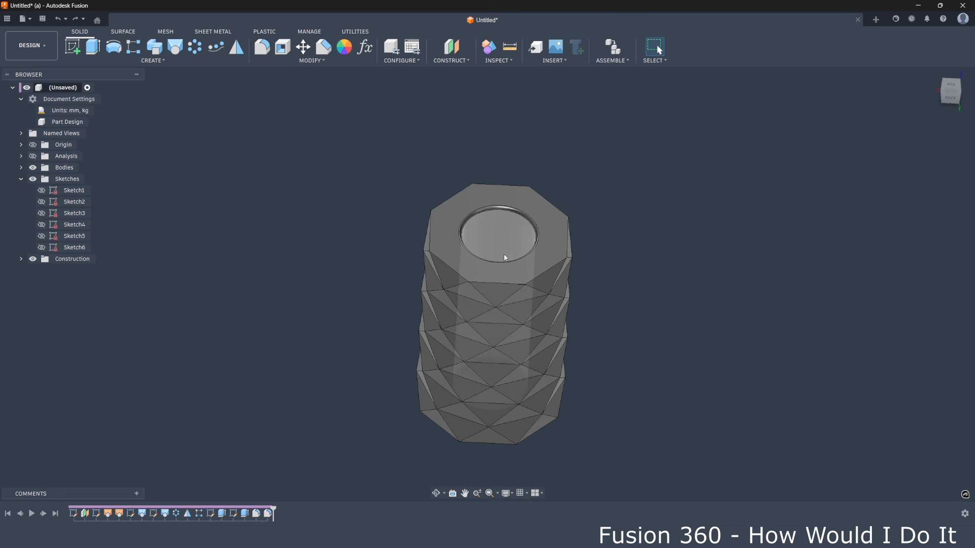
mouse_move(509, 225)
shift+middle_down()
mouse_move(518, 243)
mouse_move(503, 231)
shift+middle_up()
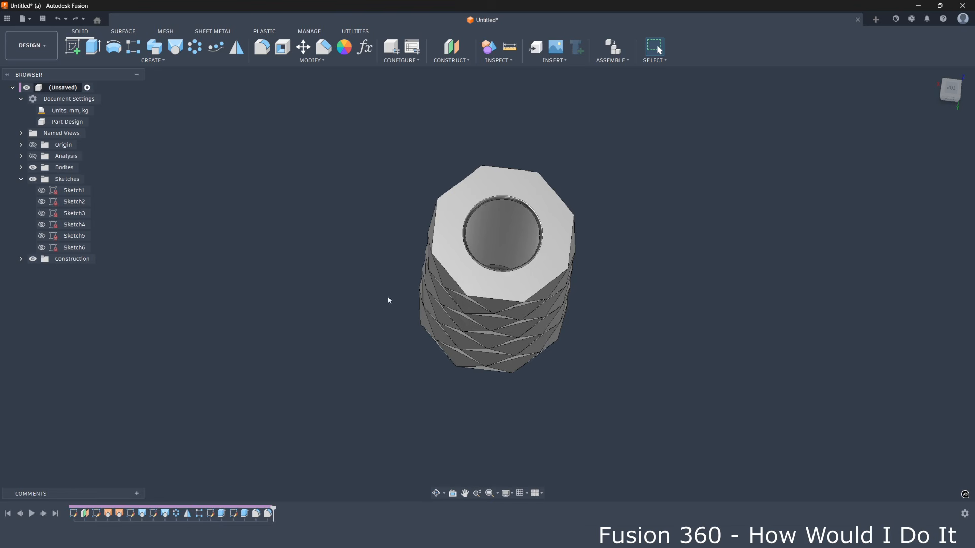
scroll(421, 204, up, 2)
scroll(421, 203, up, 2)
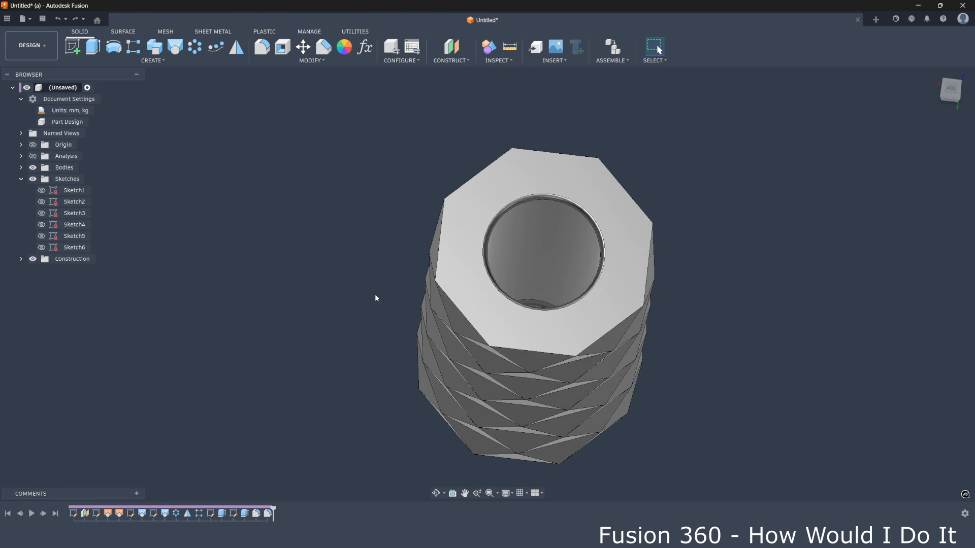
Set the diameter of the opening's circle in Sketch6 to d1*2-12 and finish the sketch.
double_click(235, 514)
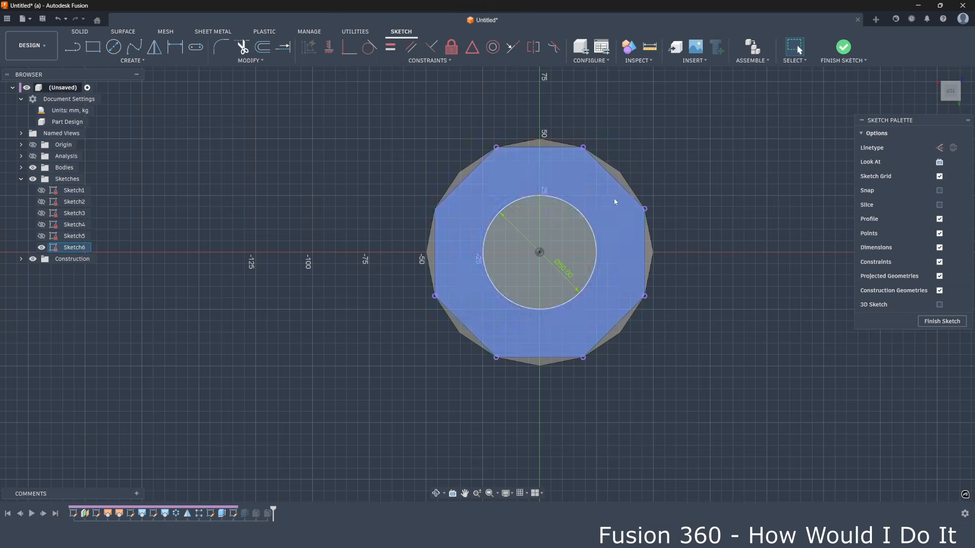
scroll(567, 273, up, 2)
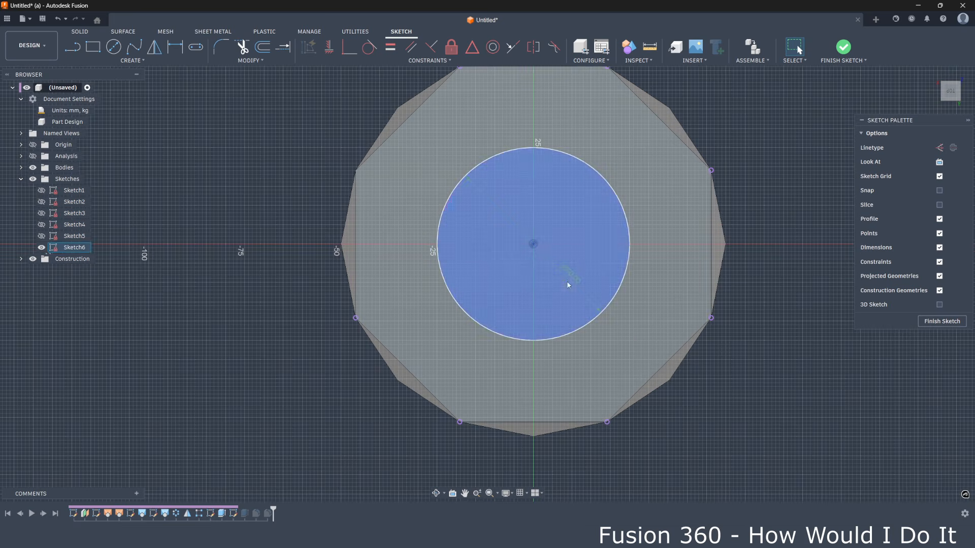
double_click(569, 275)
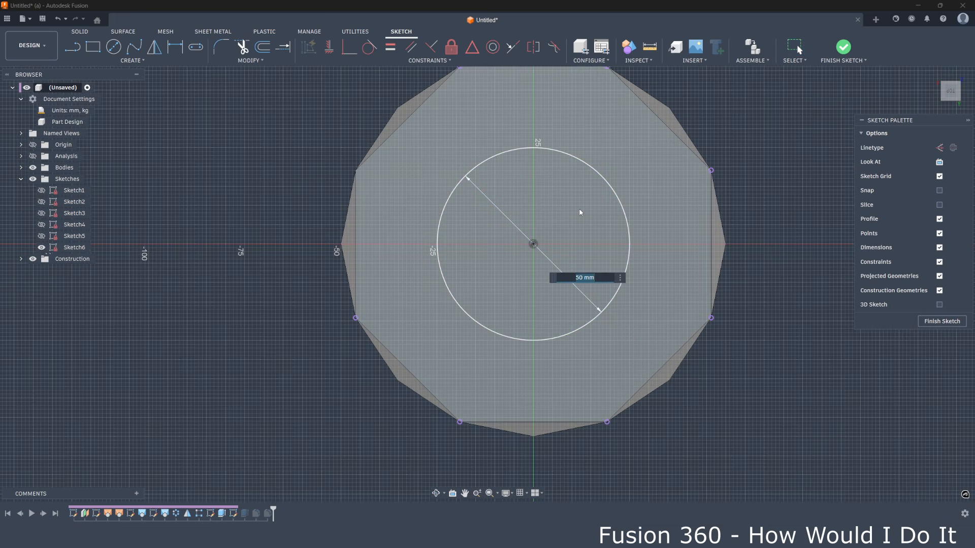
text(d1)
text(*2)
text(-12)
key(Return)
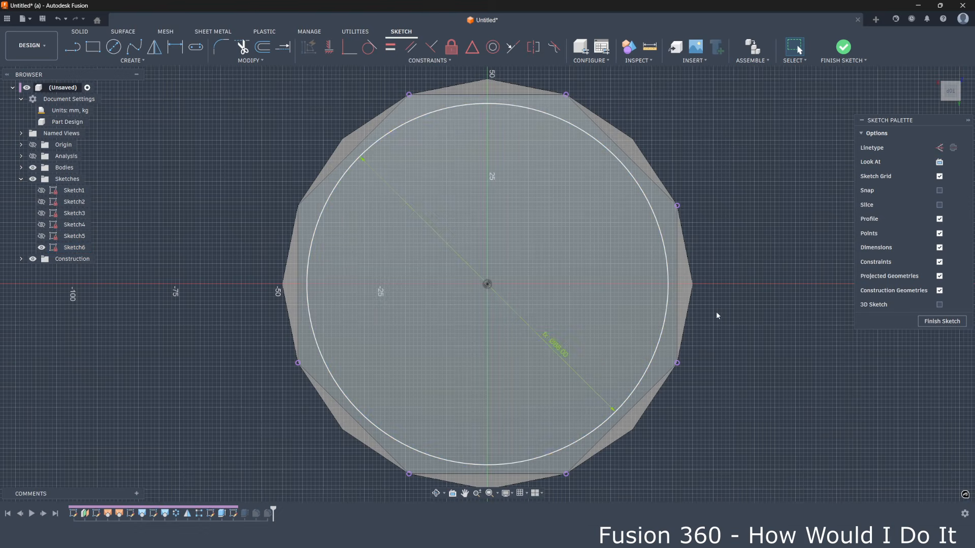
scroll(716, 312, down, 1)
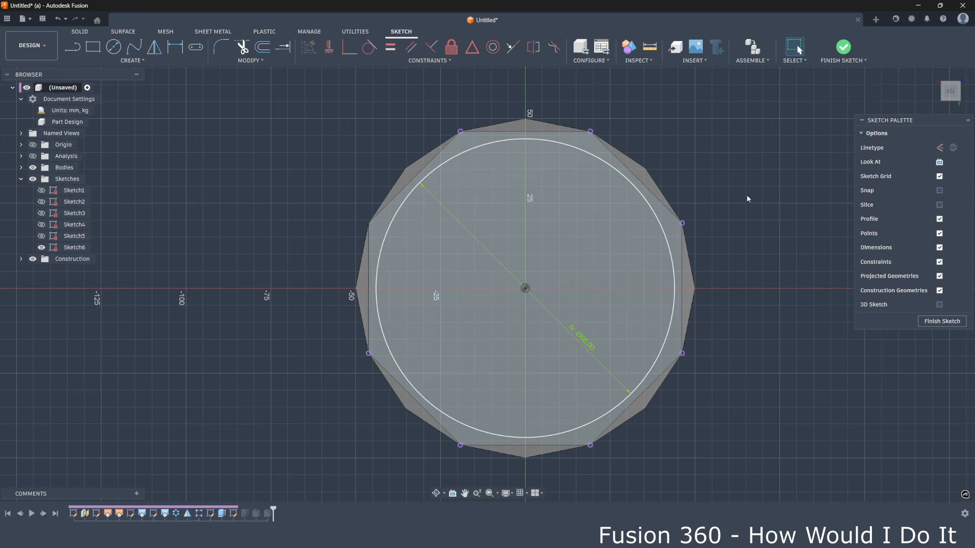
click(844, 48)
Show the section analysis, examine the container's wall thickness from the back and at an angle, and hide the analysis again.
mouse_move(629, 229)
shift+middle_down()
mouse_move(635, 250)
mouse_move(636, 233)
shift+middle_up()
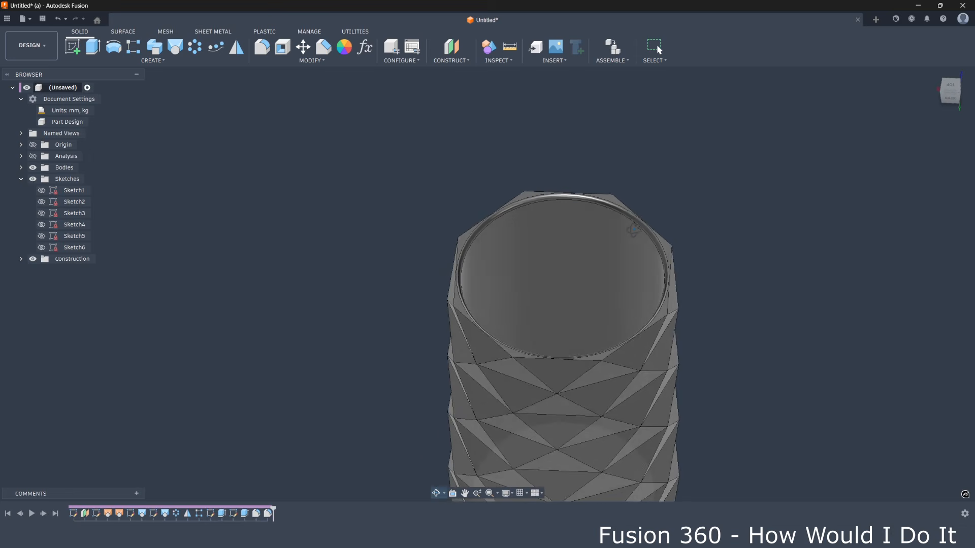
scroll(514, 241, down, 4)
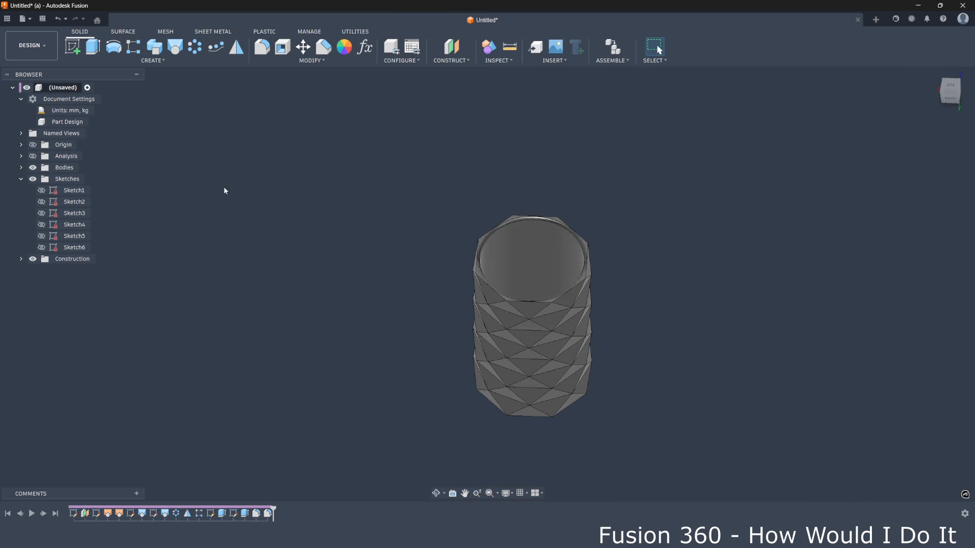
click(33, 157)
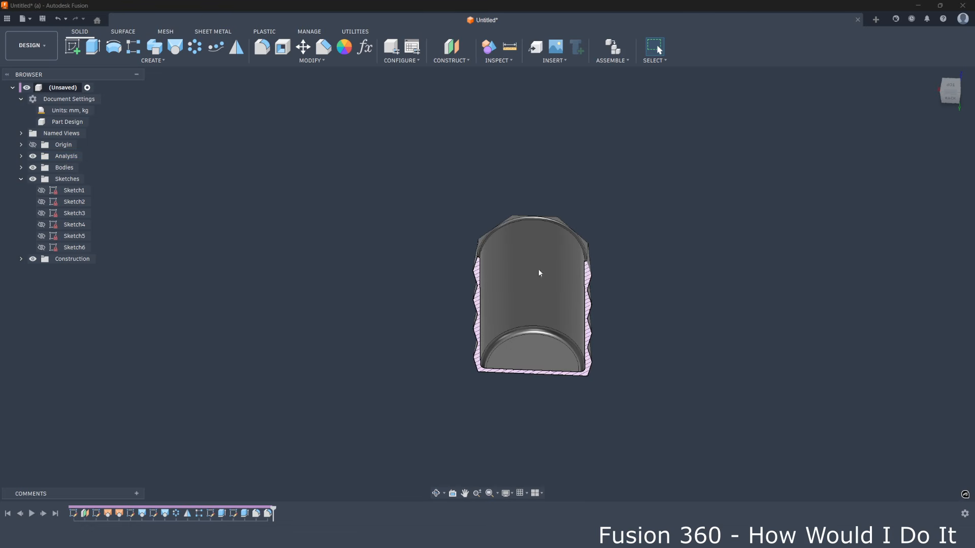
click(949, 96)
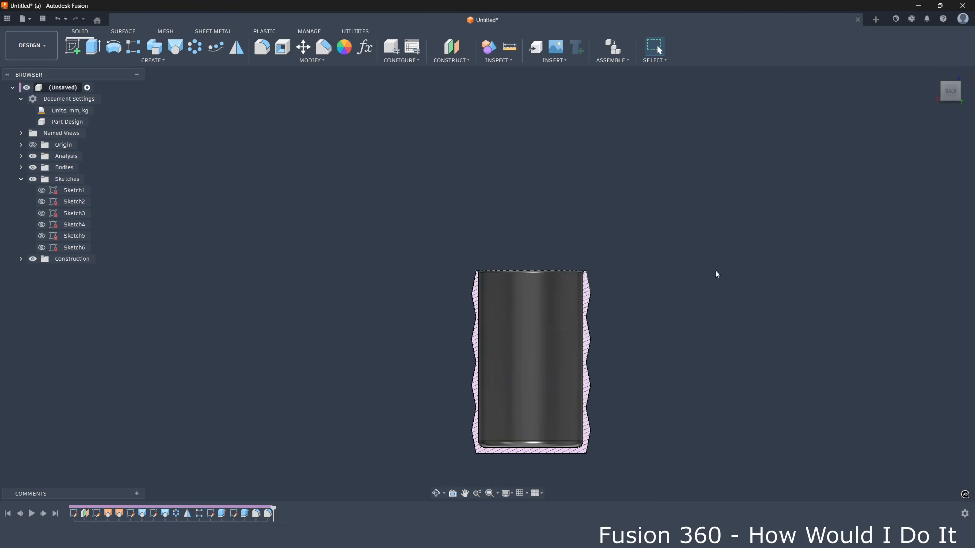
shift+middle_drag(552, 398, 470, 307)
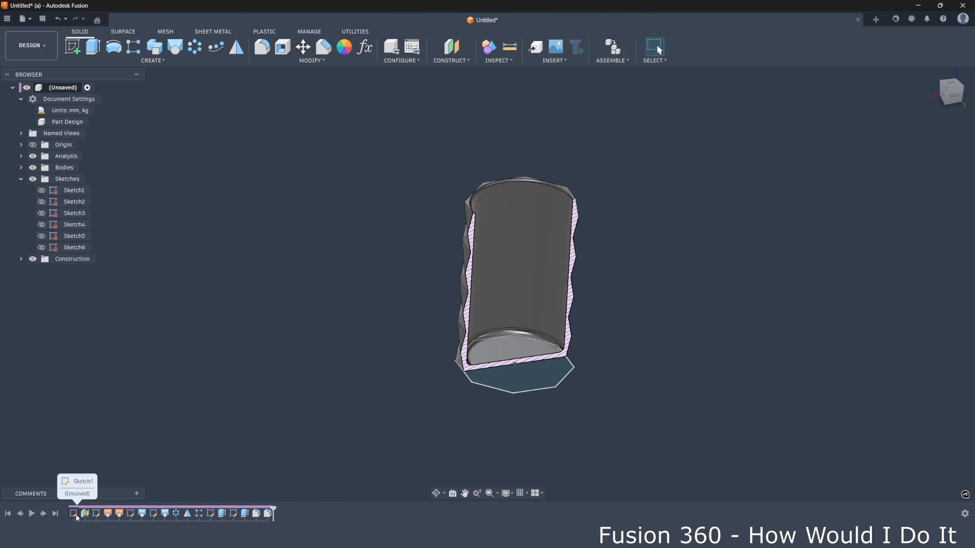
click(32, 157)
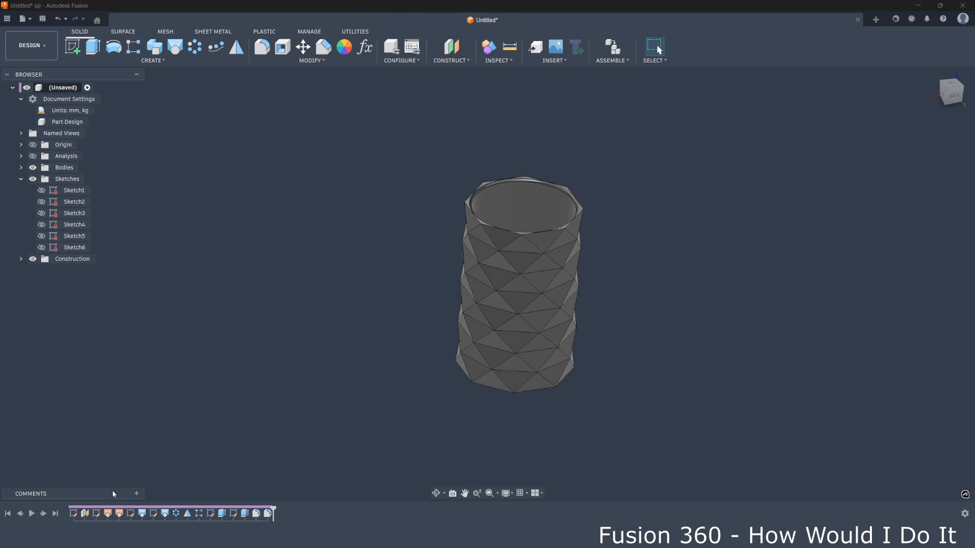
Set the octagon's radius in Sketch1 to 40 mm and finish the sketch.
double_click(76, 514)
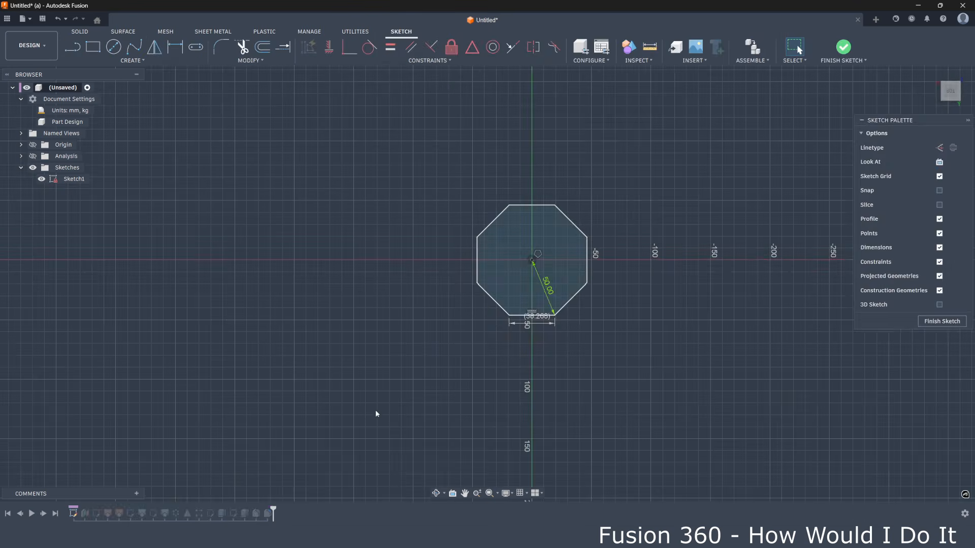
double_click(548, 286)
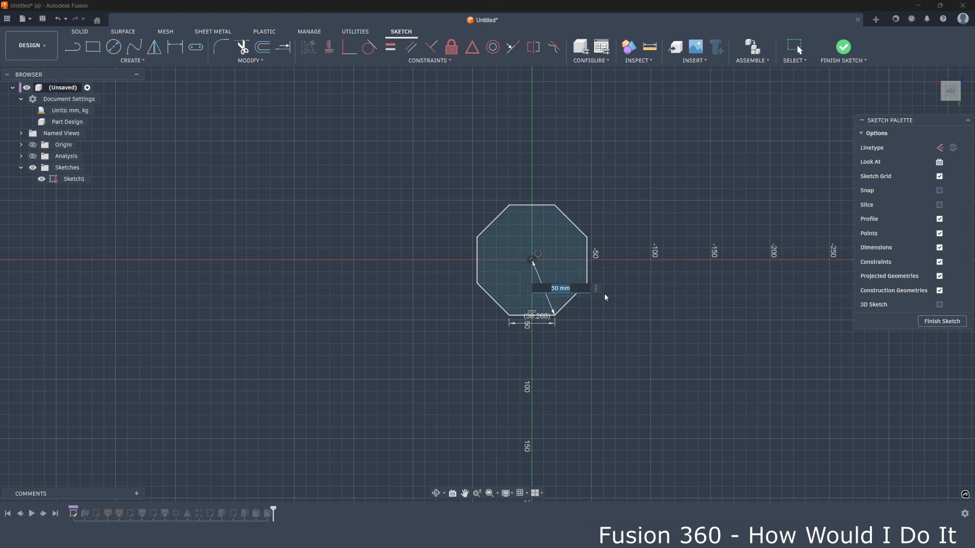
text(40)
key(Return)
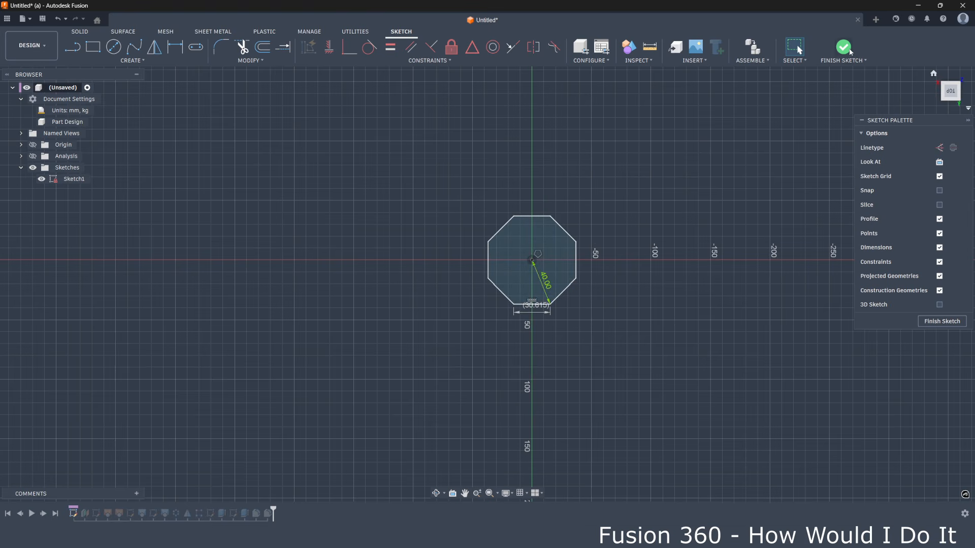
Inspect the resized container's walls and opening with the section analysis, then hide the analysis.
mouse_move(529, 278)
shift+middle_down()
mouse_move(514, 235)
mouse_move(523, 261)
mouse_move(500, 246)
mouse_move(481, 195)
mouse_move(464, 222)
shift+middle_up()
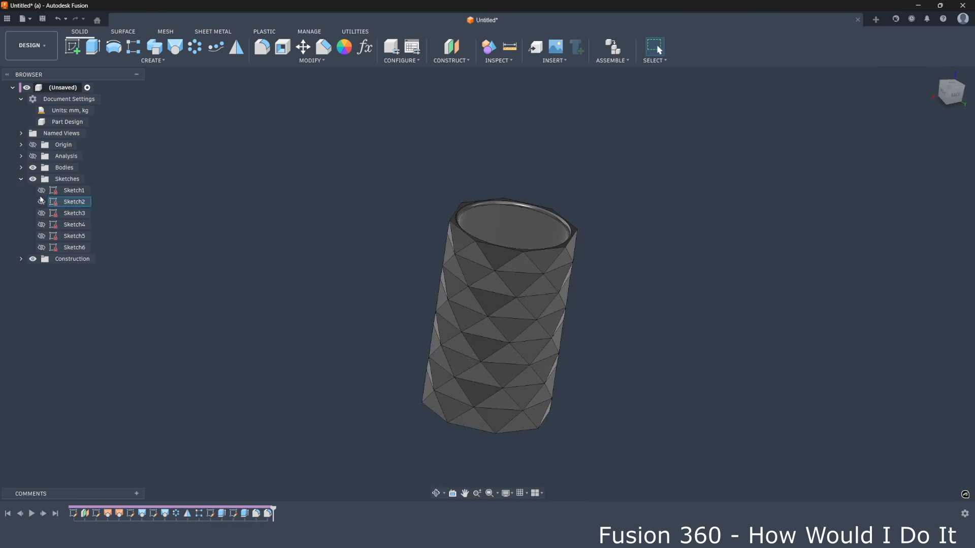
click(33, 156)
shift+middle_drag(660, 288, 653, 277)
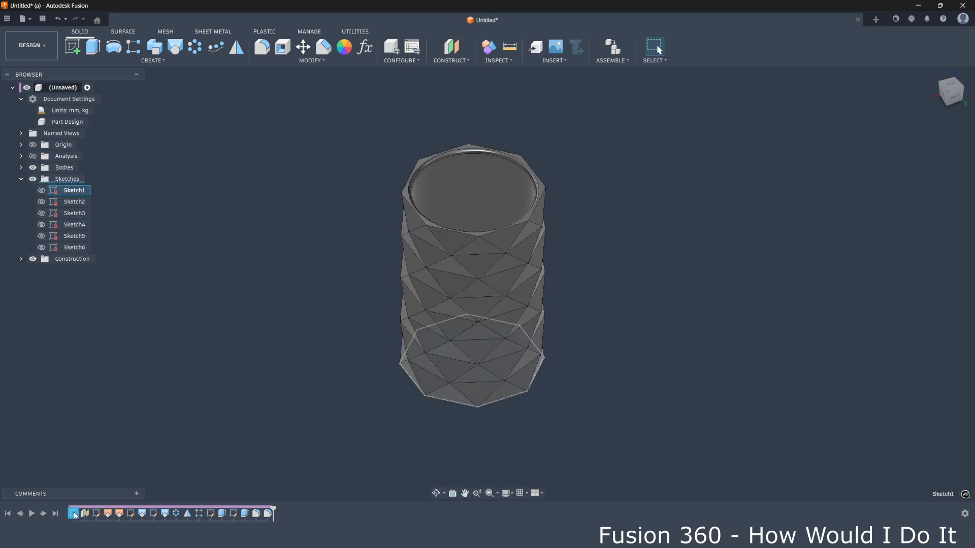
Reduce the octagon's radius in Sketch1 to 30 mm and finish the sketch.
double_click(73, 513)
double_click(496, 310)
text(30)
key(Return)
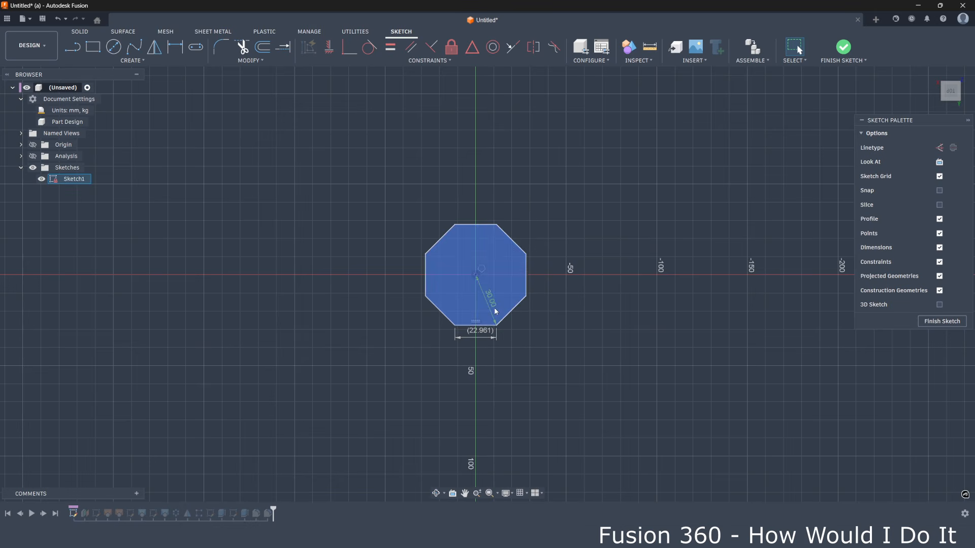
click(843, 48)
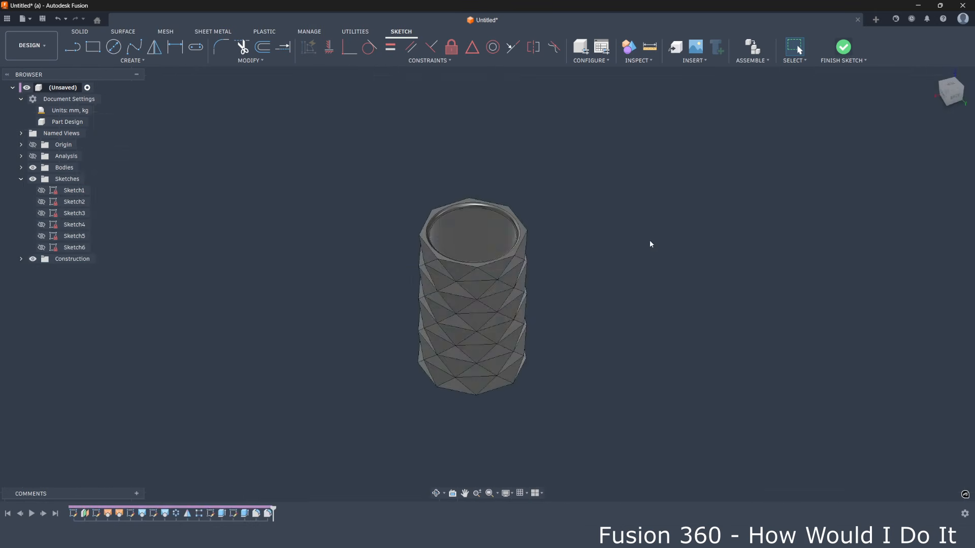
Examine the smaller container's facets, rim and opening from several angles, ending in an isometric view.
scroll(435, 230, up, 2)
scroll(434, 229, down, 2)
mouse_move(531, 252)
shift+middle_down()
mouse_move(477, 197)
mouse_move(538, 244)
mouse_move(609, 221)
shift+middle_up()
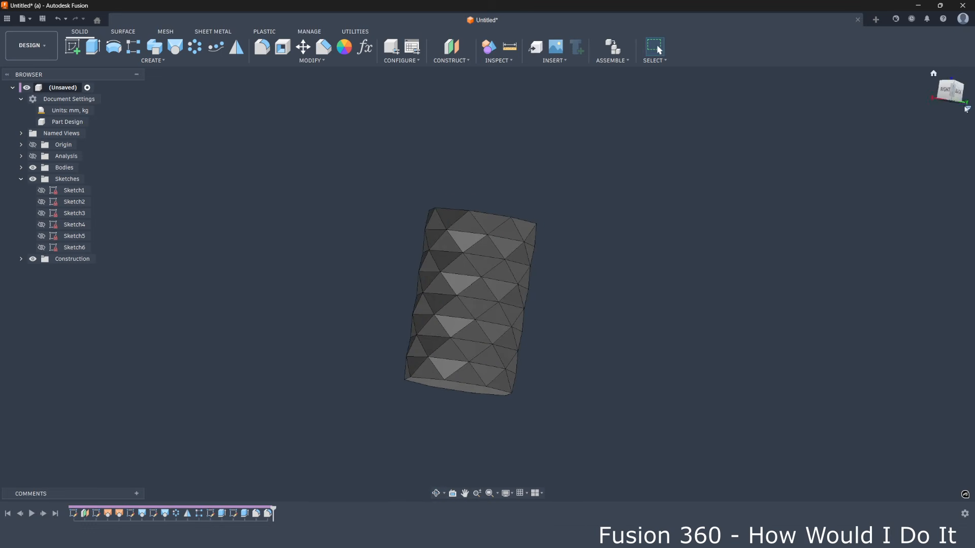
click(958, 91)
shift+middle_drag(477, 278, 451, 273)
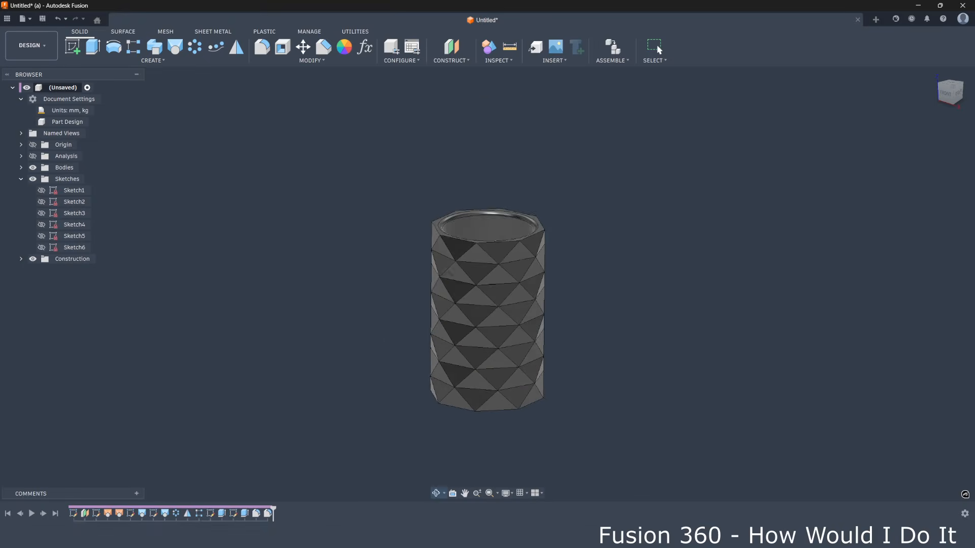
middle_click(406, 304)
middle_click(407, 305)
click(962, 82)
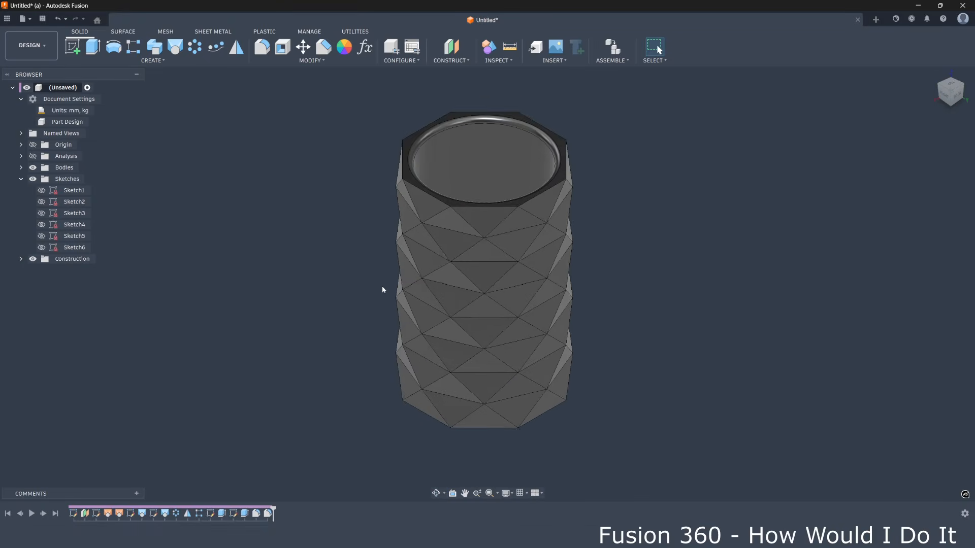
scroll(381, 290, up, 1)
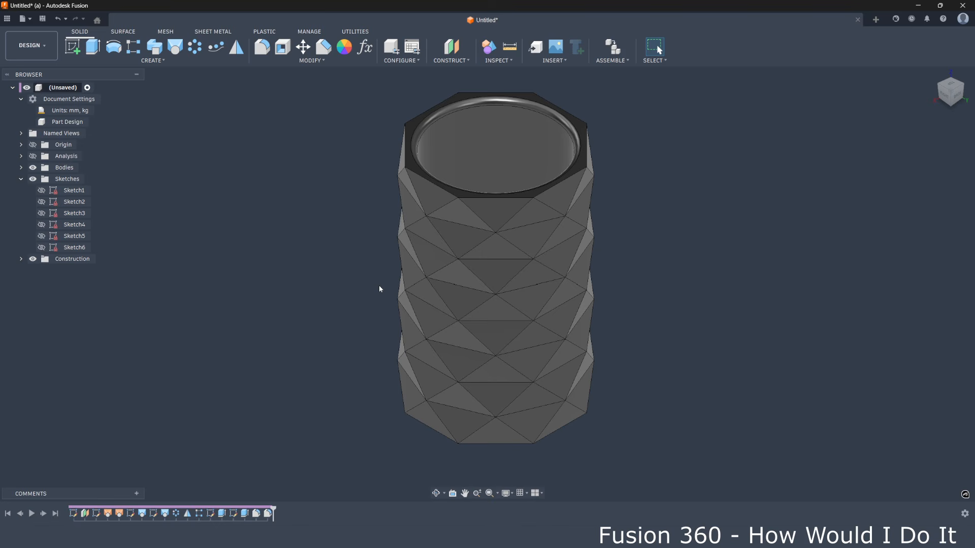
middle_drag(380, 289, 368, 305)
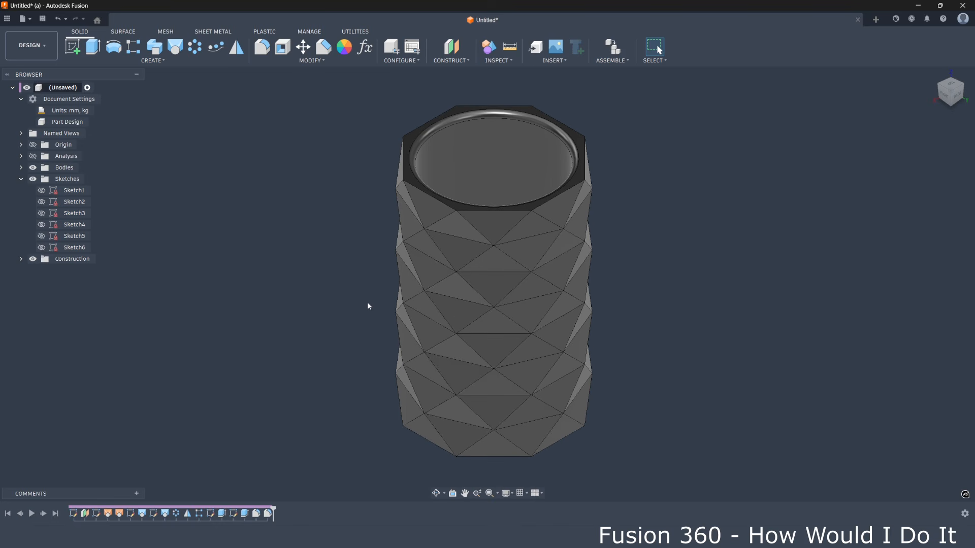